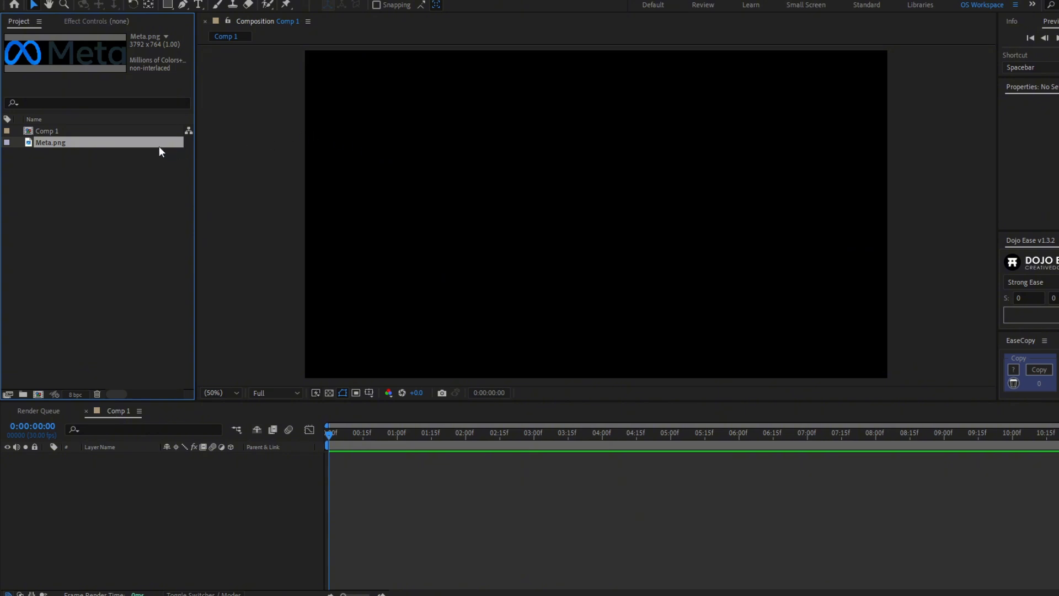
Add the Meta.png logo to Comp 1 and set its scale to 35%.
left_click_drag(159, 147, 189, 472)
key("s")
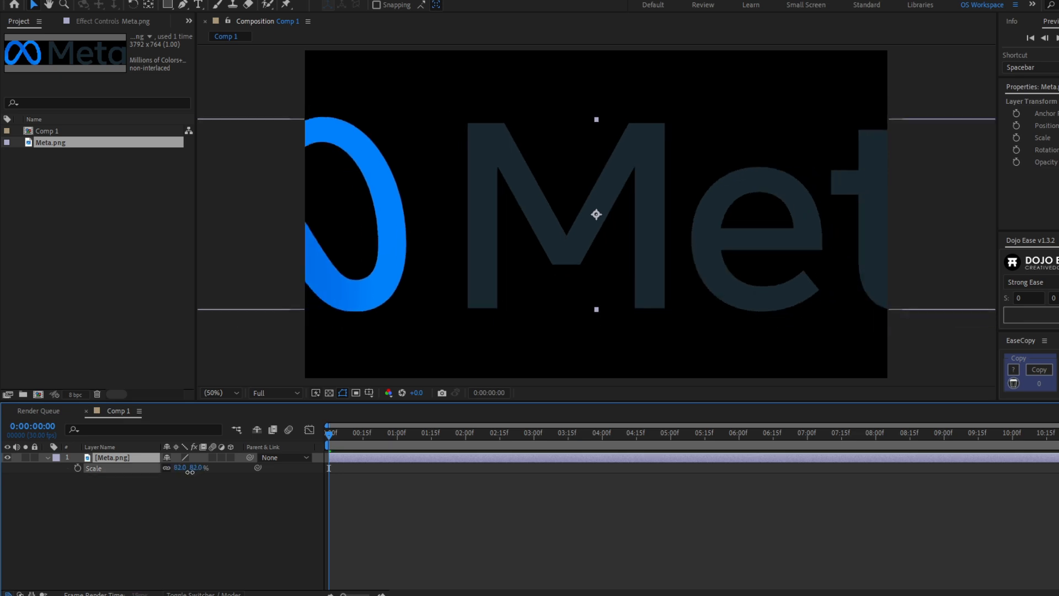
left_click_drag(190, 472, 184, 471)
left_click(197, 468)
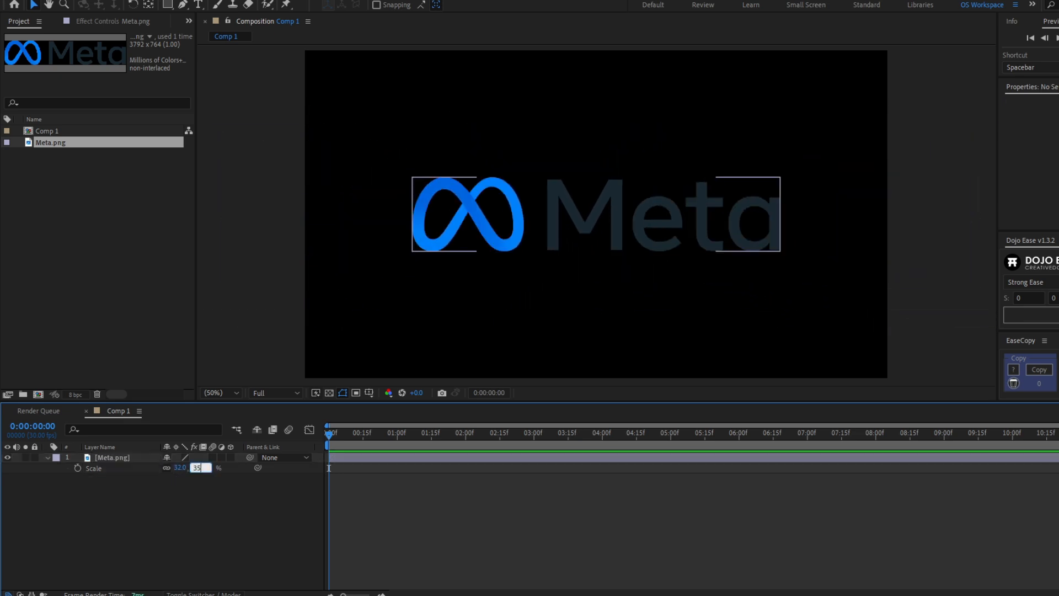
type("35")
key("Return")
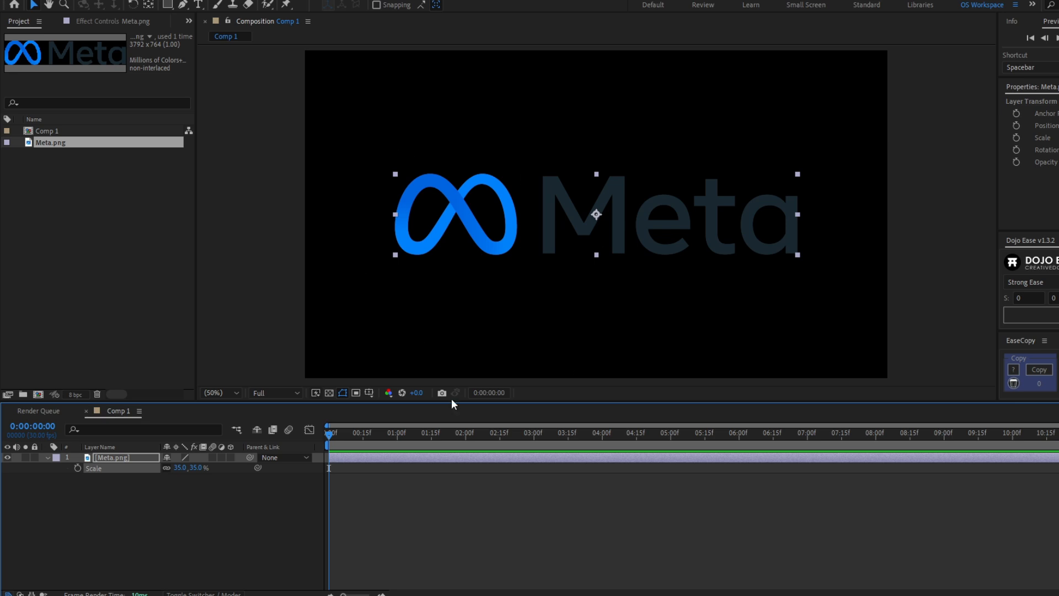
Duplicate the Meta.png layer and hide the lower copy.
left_click(141, 458)
key("ctrl+d")
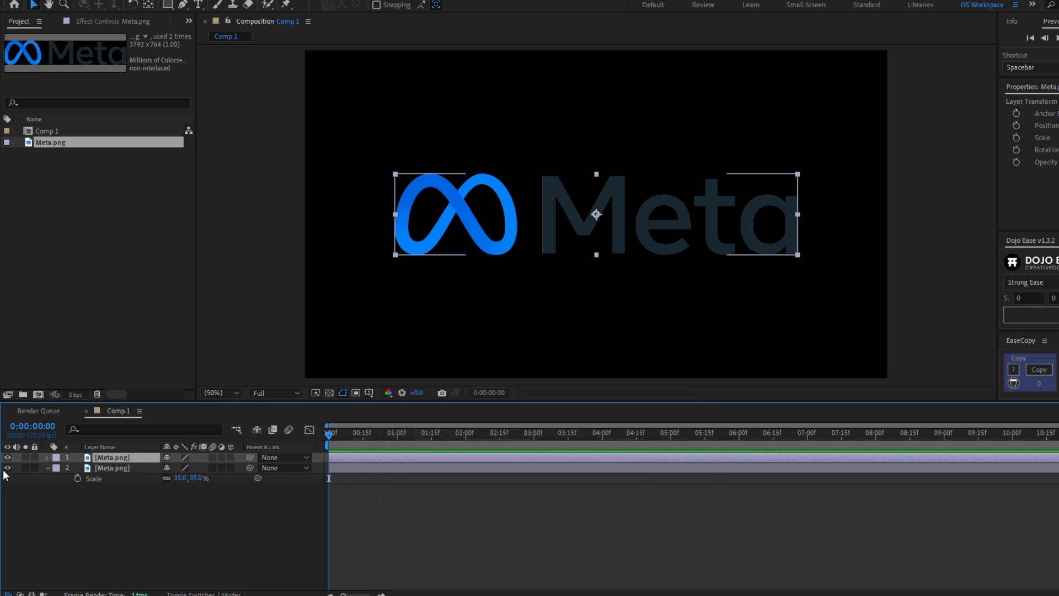
left_click(7, 468)
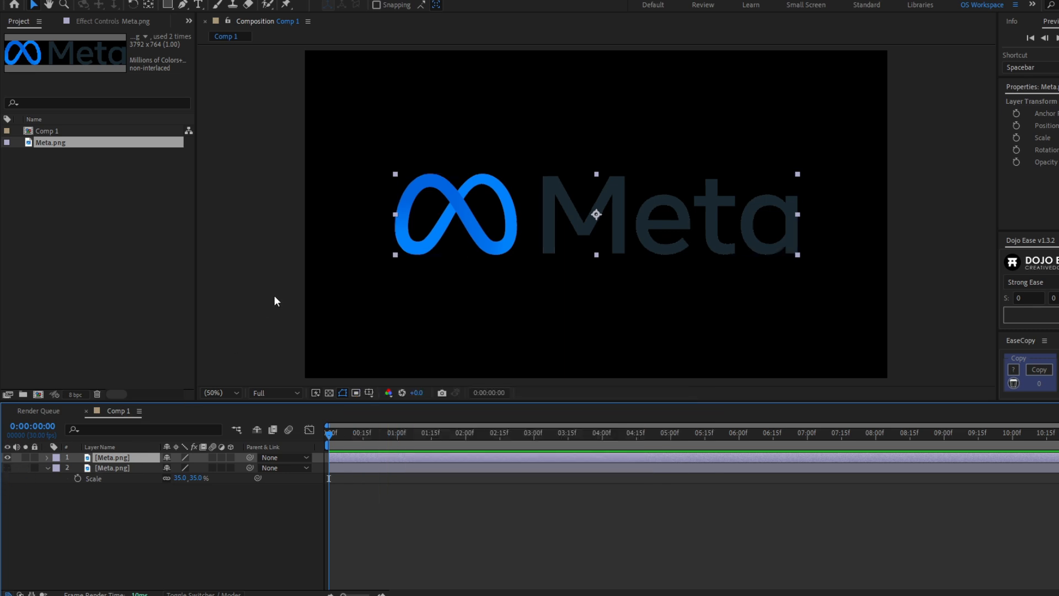
Draw a rectangular mask around the infinity symbol on the upper Meta.png layer, leaving out the lettering.
left_click(167, 4)
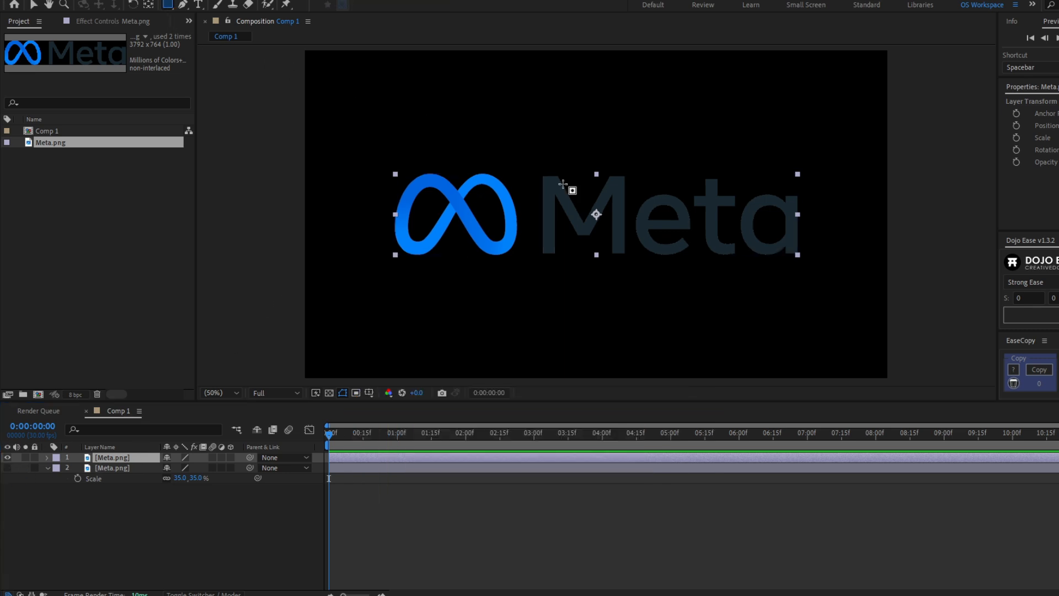
mouse_move(527, 160)
left_mouse_down()
mouse_move(388, 260)
mouse_move(519, 219)
mouse_move(536, 224)
left_mouse_up()
key(".")
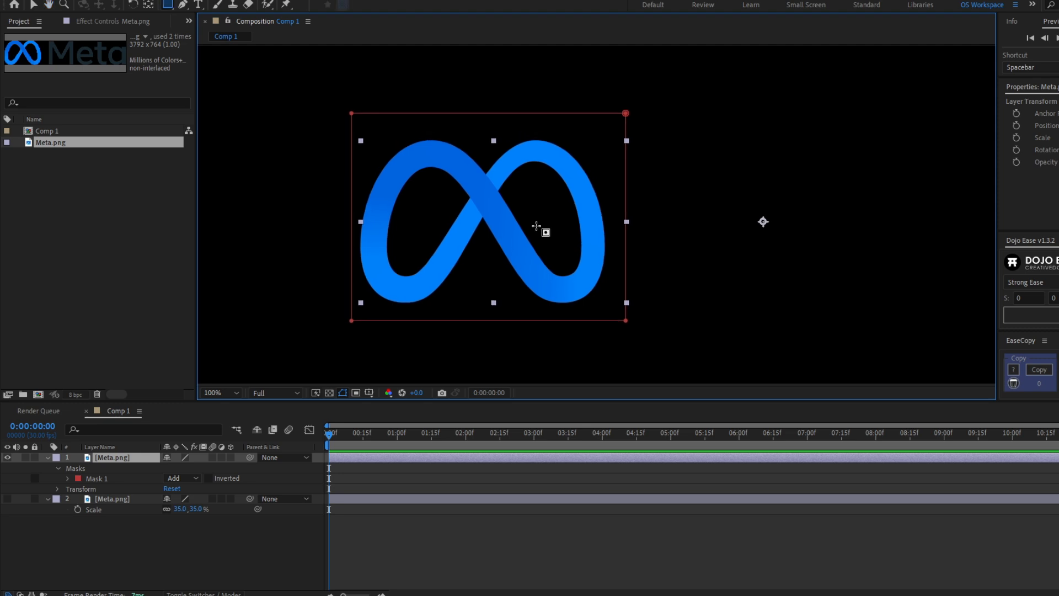
Apply the Stroke effect to the masked upper Meta.png layer.
left_click(124, 23)
key("ctrl+space")
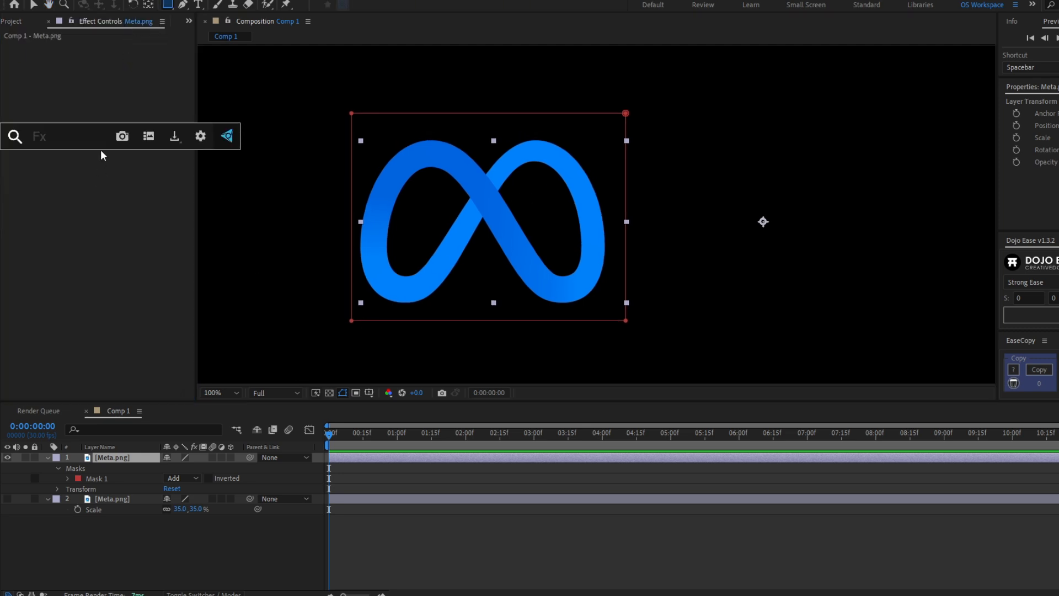
type("stroke")
key("Return")
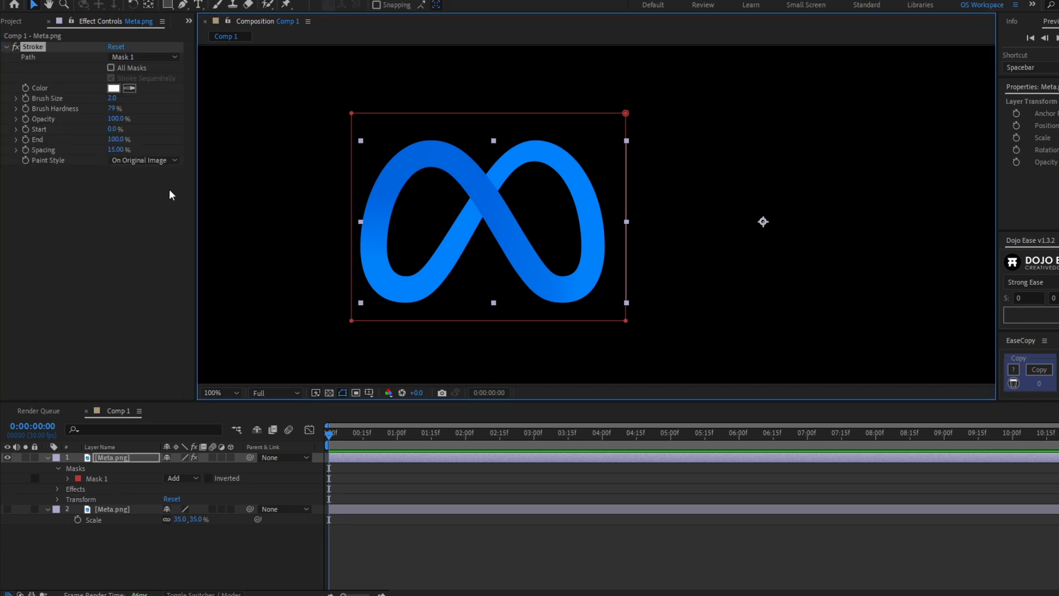
Trace the centre line of the infinity symbol with a curved Pen tool mask path, starting at its lower-left bend.
left_click(184, 6)
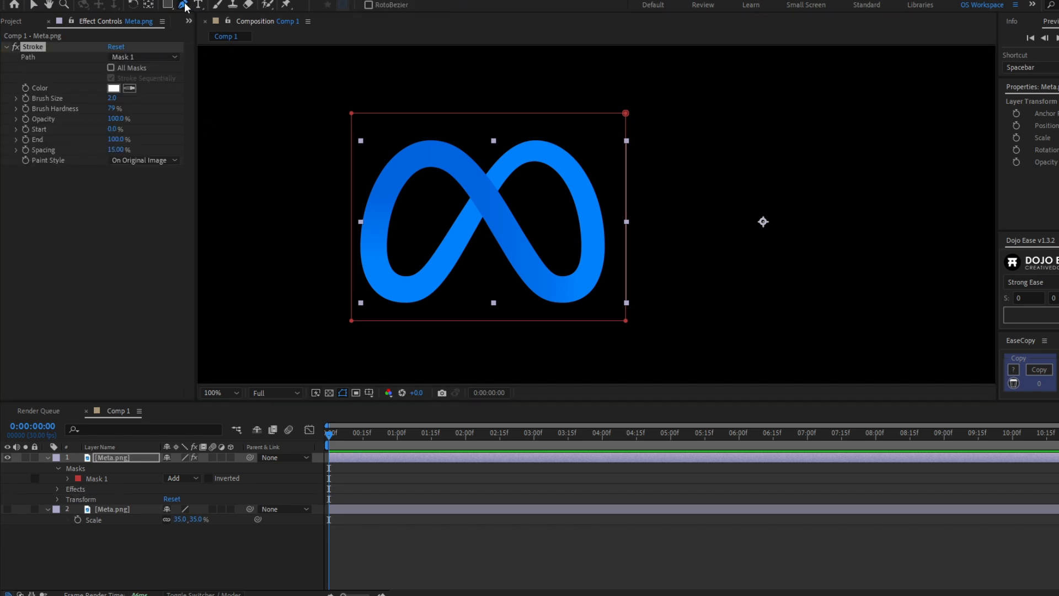
left_click_drag(403, 289, 381, 283)
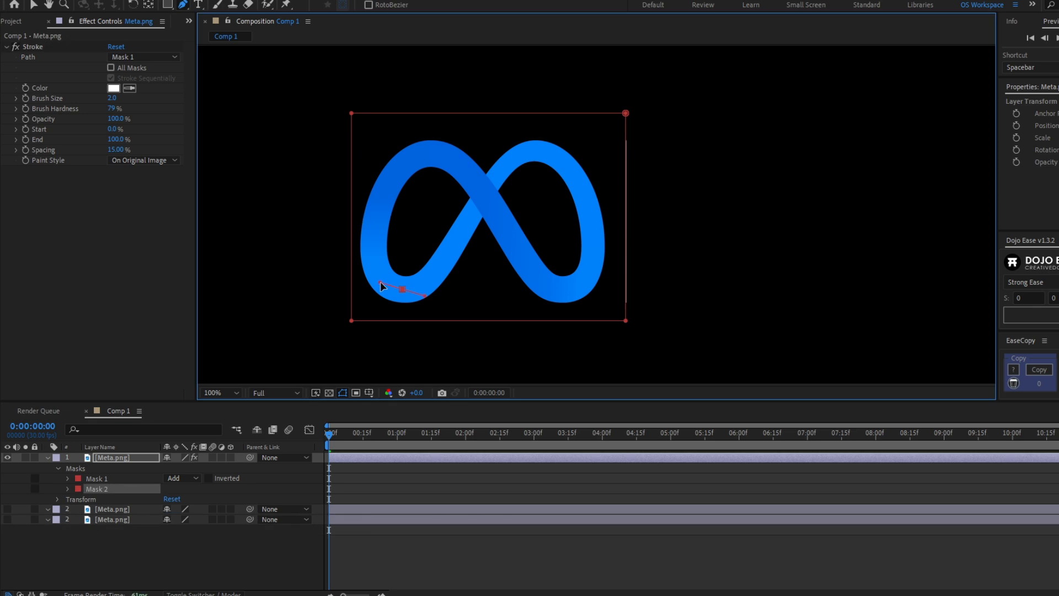
left_click_drag(374, 225, 387, 185)
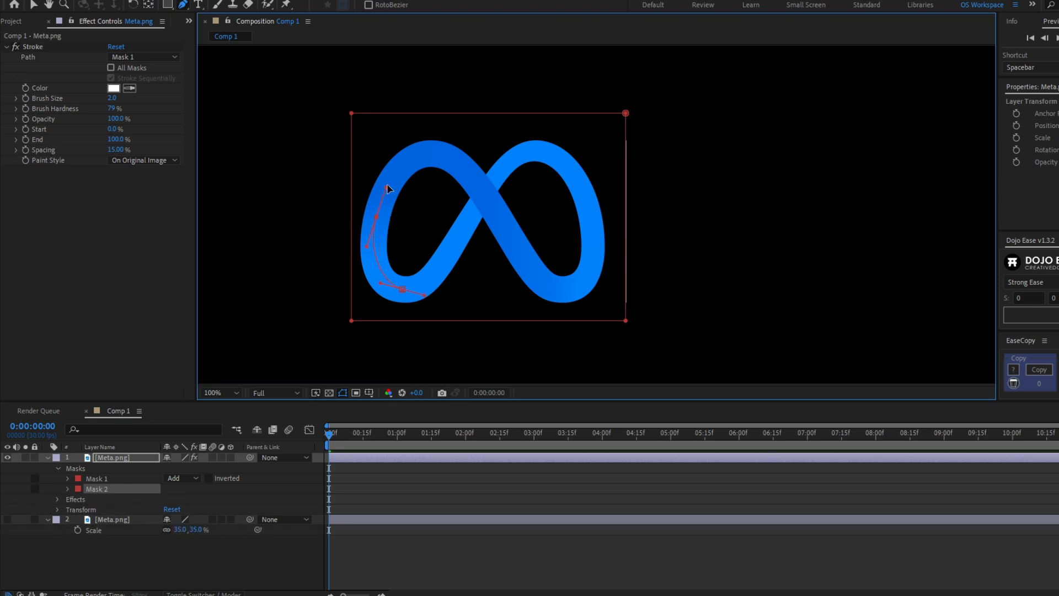
left_click_drag(426, 151, 444, 152)
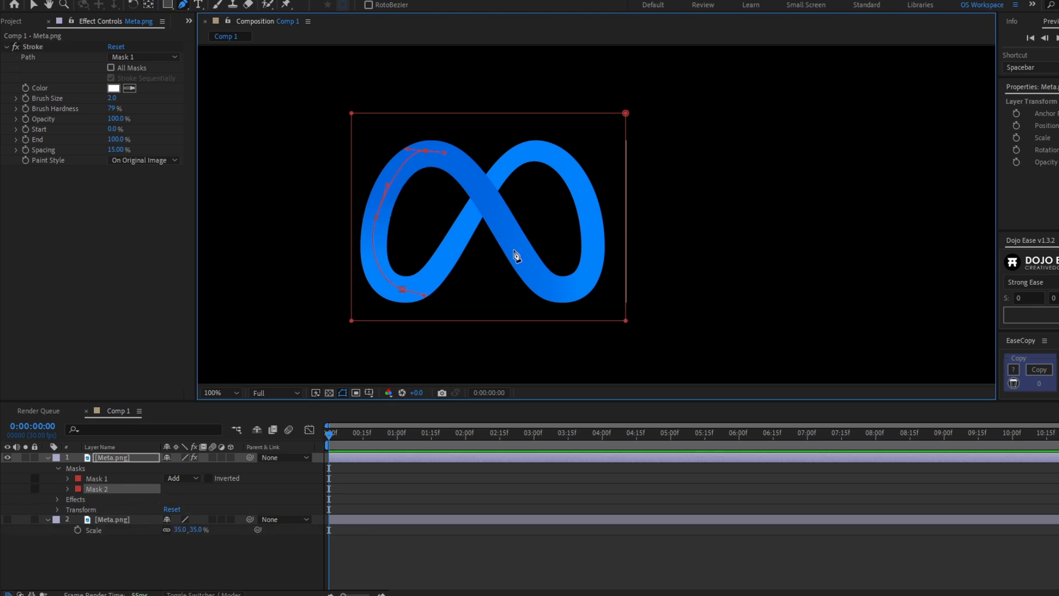
left_click_drag(524, 262, 548, 303)
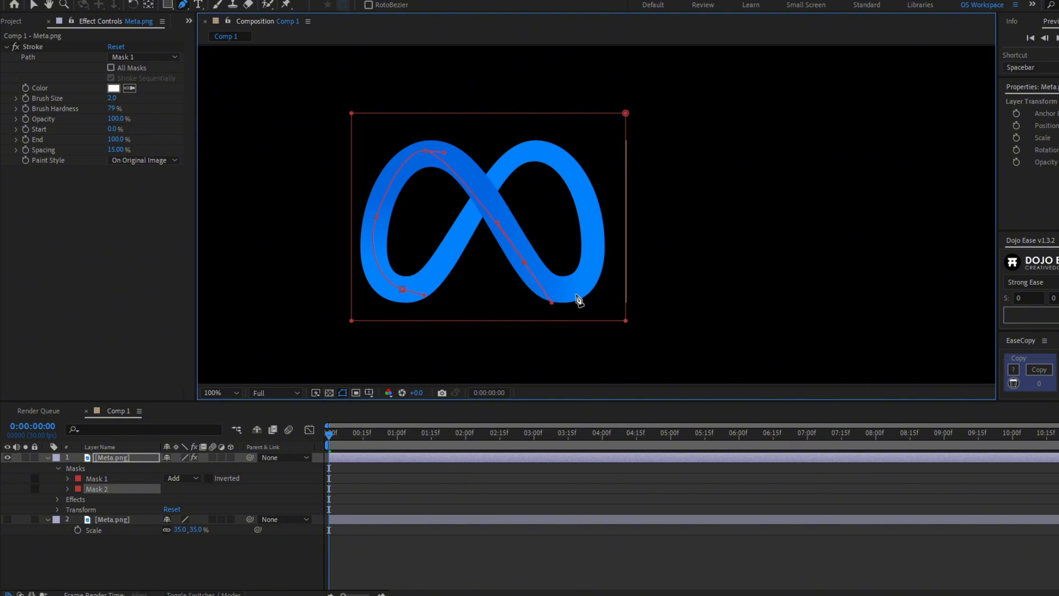
left_click_drag(595, 268, 600, 245)
left_click_drag(564, 162, 489, 186)
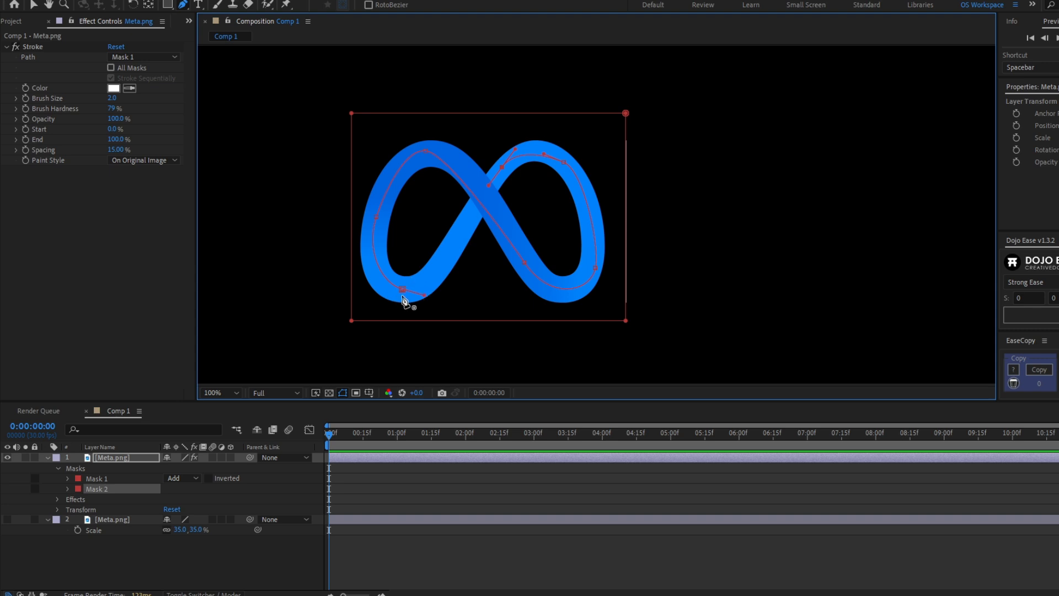
left_click_drag(414, 282, 432, 293)
key("v")
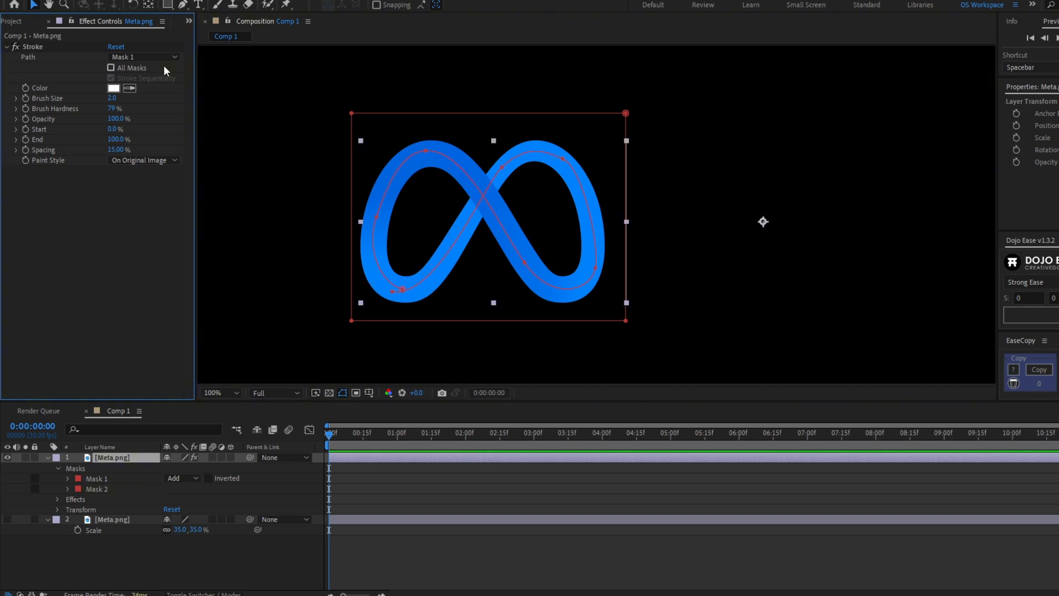
Set the Stroke effect's path to Mask 2 and its brush size to 85 so it covers the symbol.
left_click(166, 57)
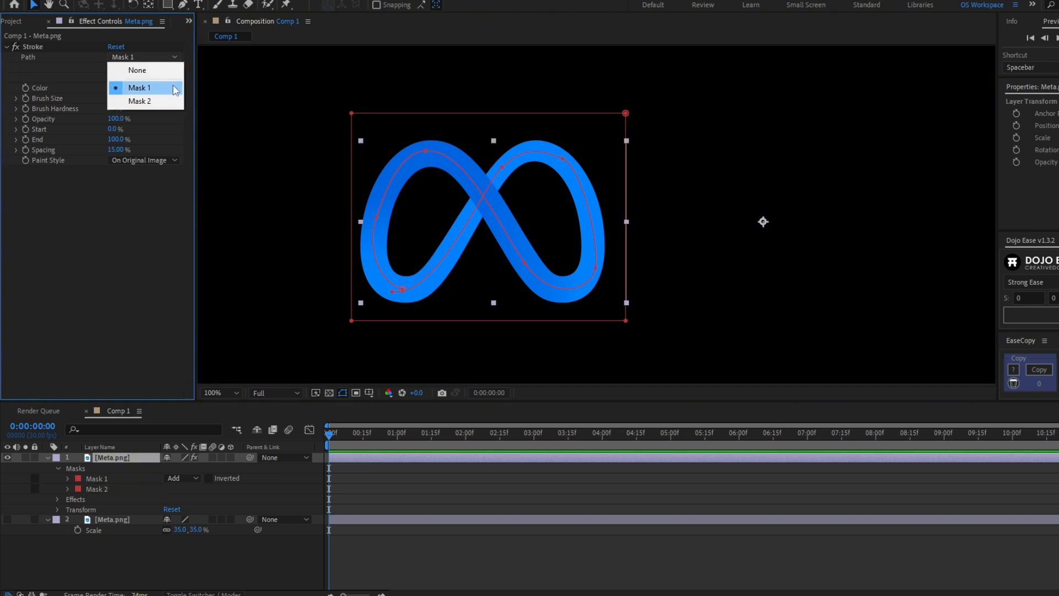
left_click(176, 106)
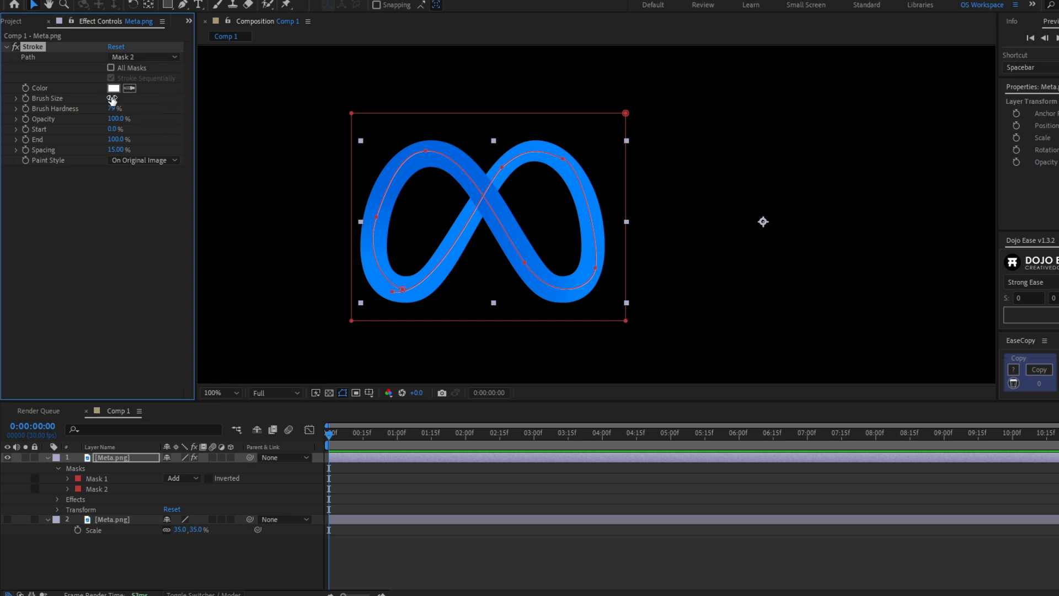
mouse_move(116, 97)
left_mouse_down()
mouse_move(443, 125)
mouse_move(166, 97)
mouse_move(245, 90)
left_mouse_up()
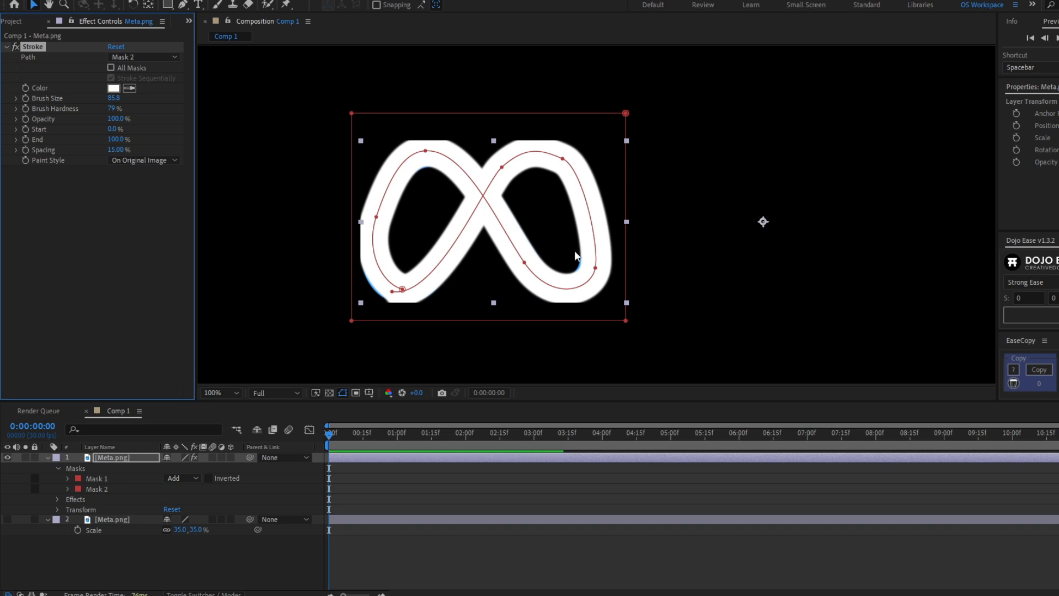
Adjust the Mask 2 vertices and curve handles so the stroke follows the symbol's shape more closely.
left_click_drag(595, 267, 594, 269)
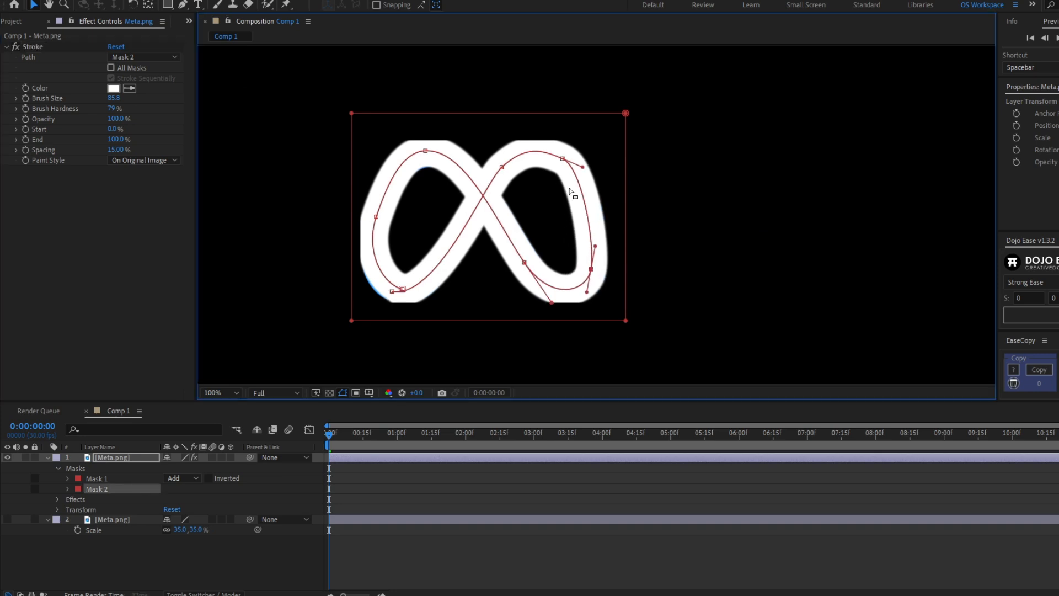
mouse_move(563, 158)
left_mouse_down()
mouse_move(585, 173)
mouse_move(564, 194)
mouse_move(585, 181)
left_mouse_up()
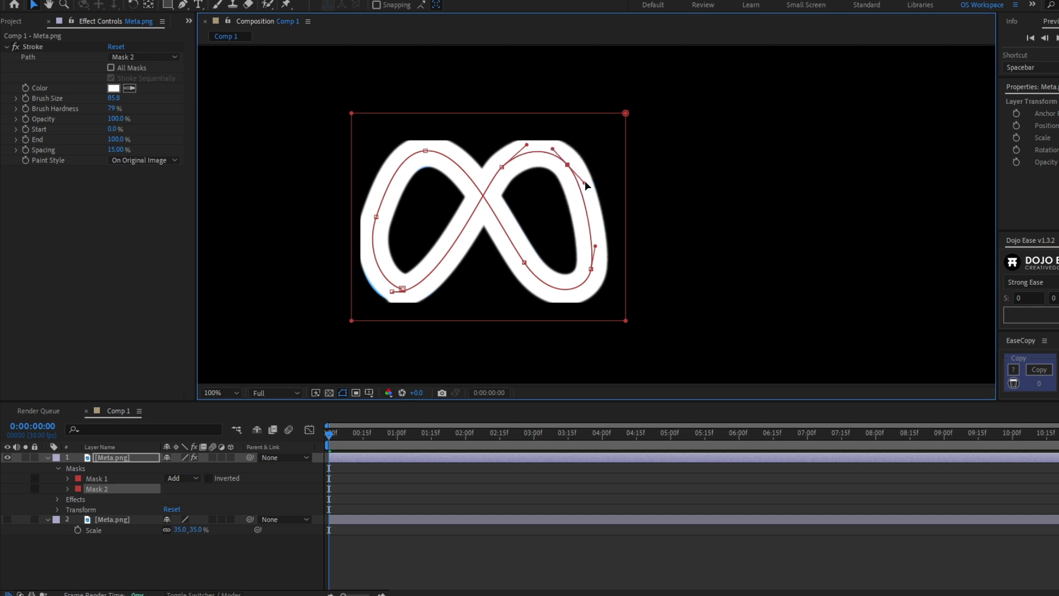
left_click(400, 288)
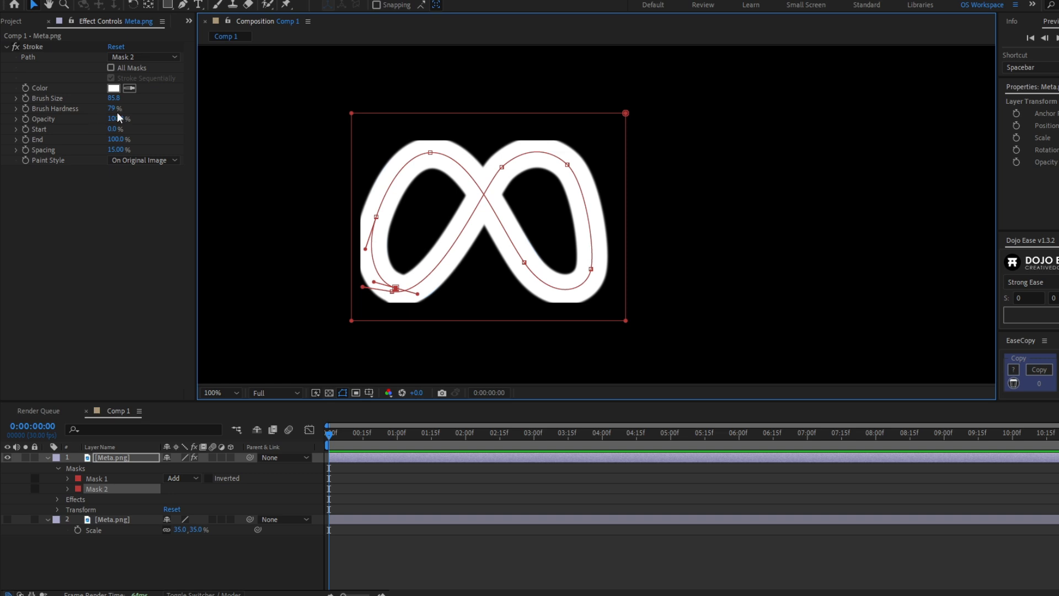
Set the Stroke effect's brush hardness to 100% and its spacing to 0%.
left_click_drag(113, 108, 304, 109)
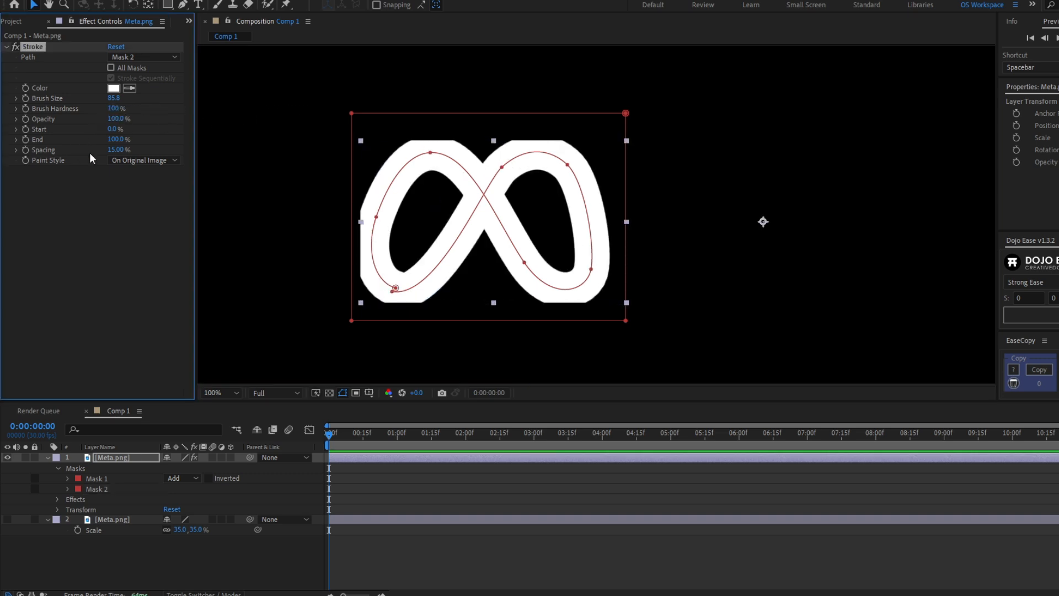
left_click_drag(116, 149, 91, 150)
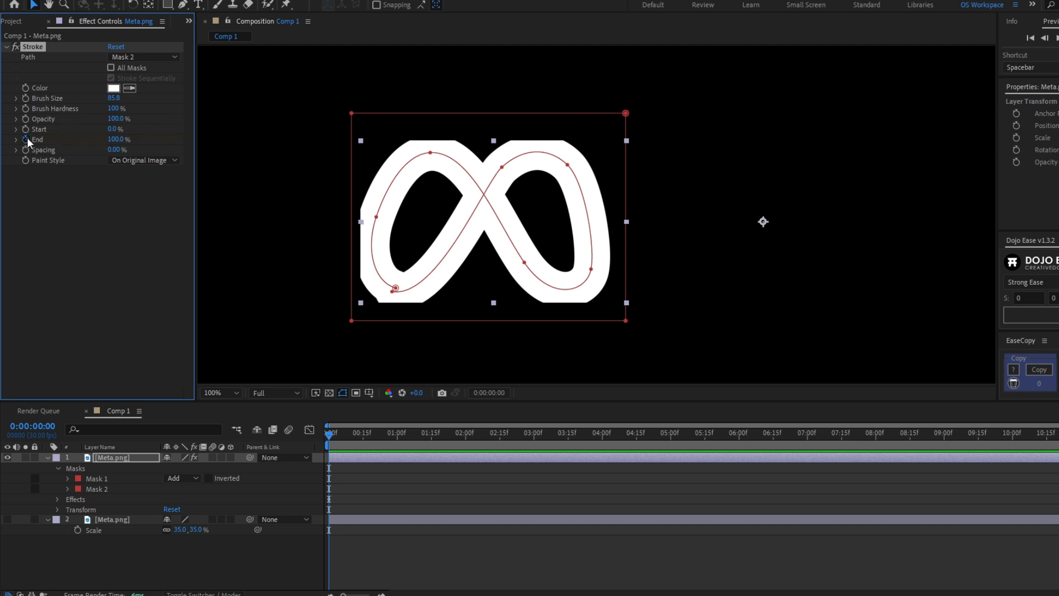
Animate the Stroke's End value from 0% at the start to 100% just after one second, and scrub through the result.
key("u")
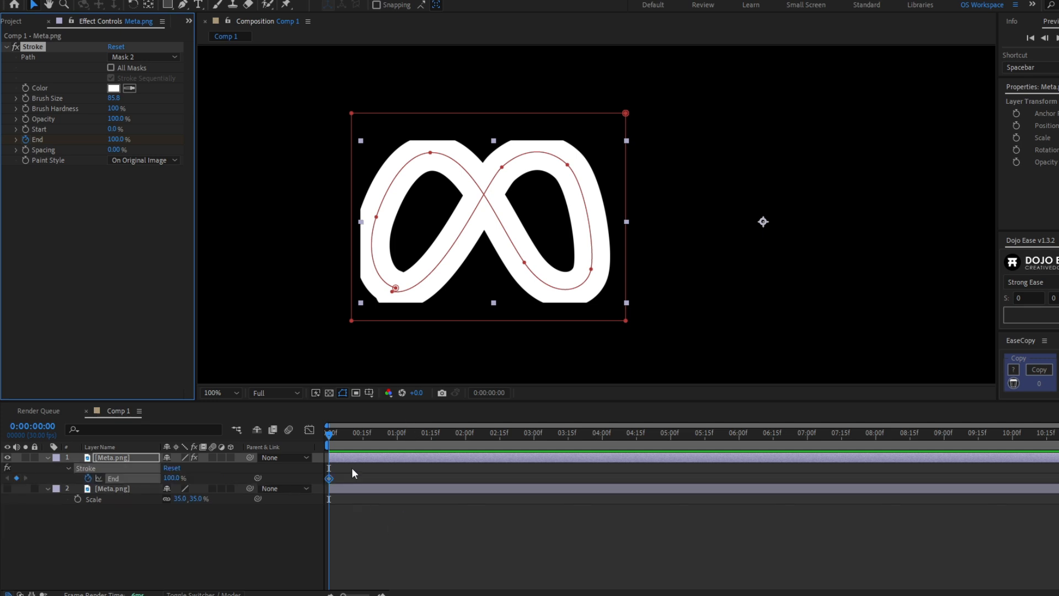
left_click_drag(330, 478, 402, 472)
left_click(116, 140)
type("0")
key("Return")
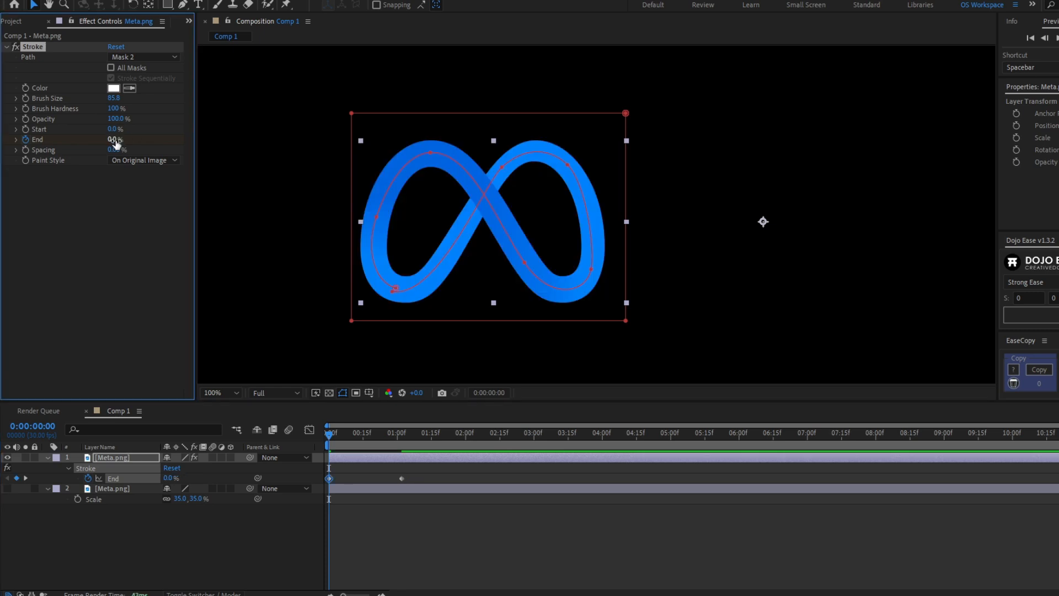
left_click_drag(333, 444, 398, 442)
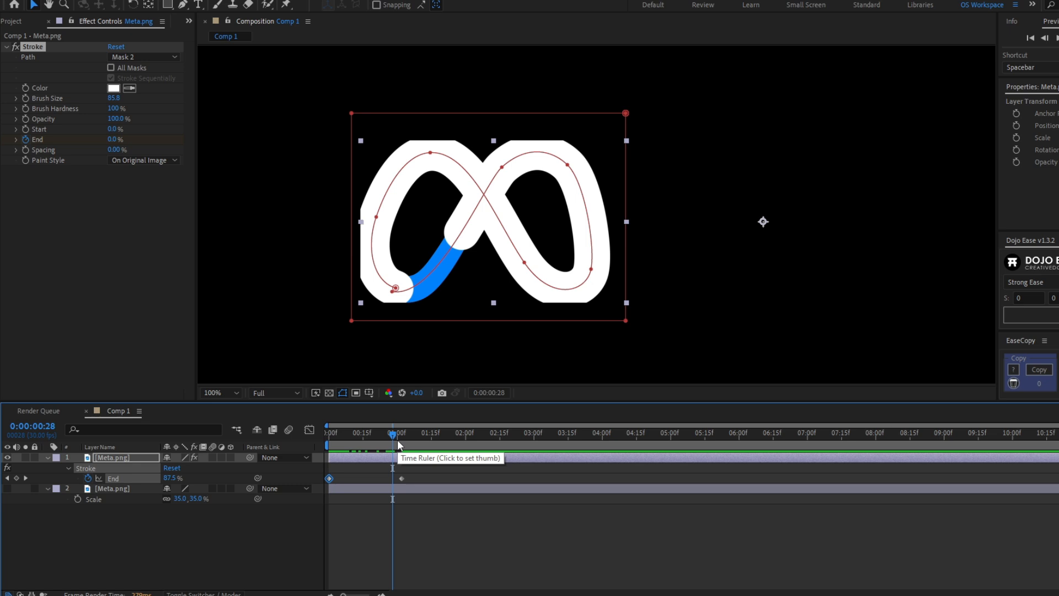
Set the Stroke effect's paint style to Reveal Original Image and preview the animation from the start.
left_click(176, 163)
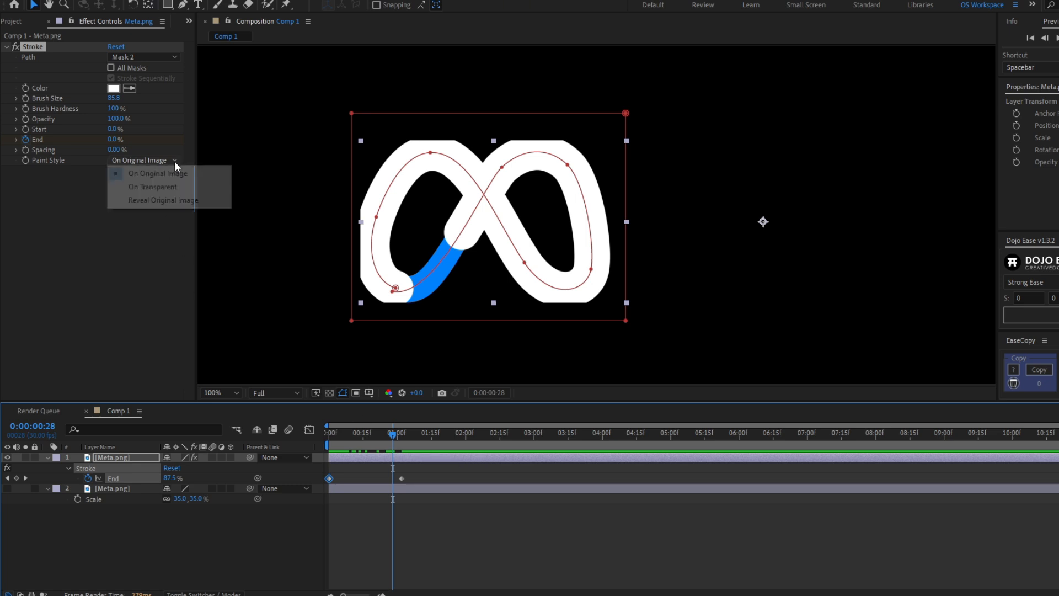
left_click(160, 200)
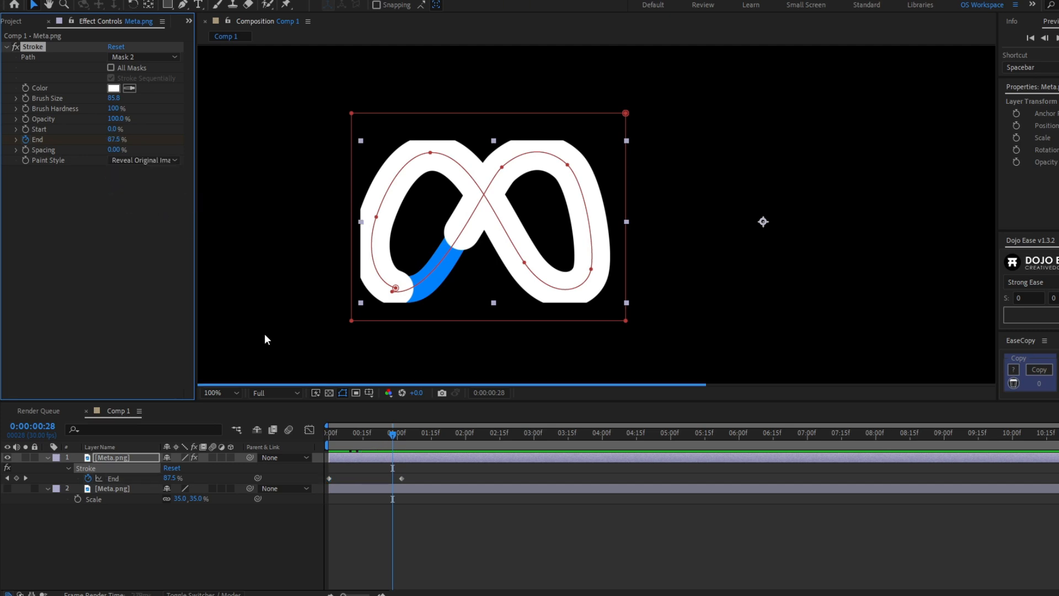
left_click_drag(392, 435, 329, 445)
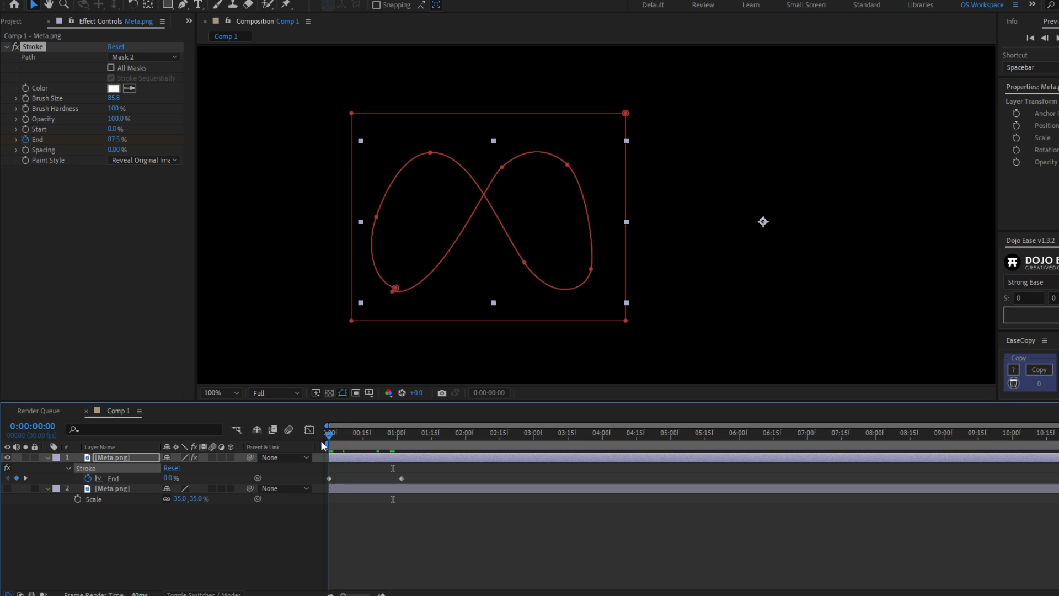
key("space")
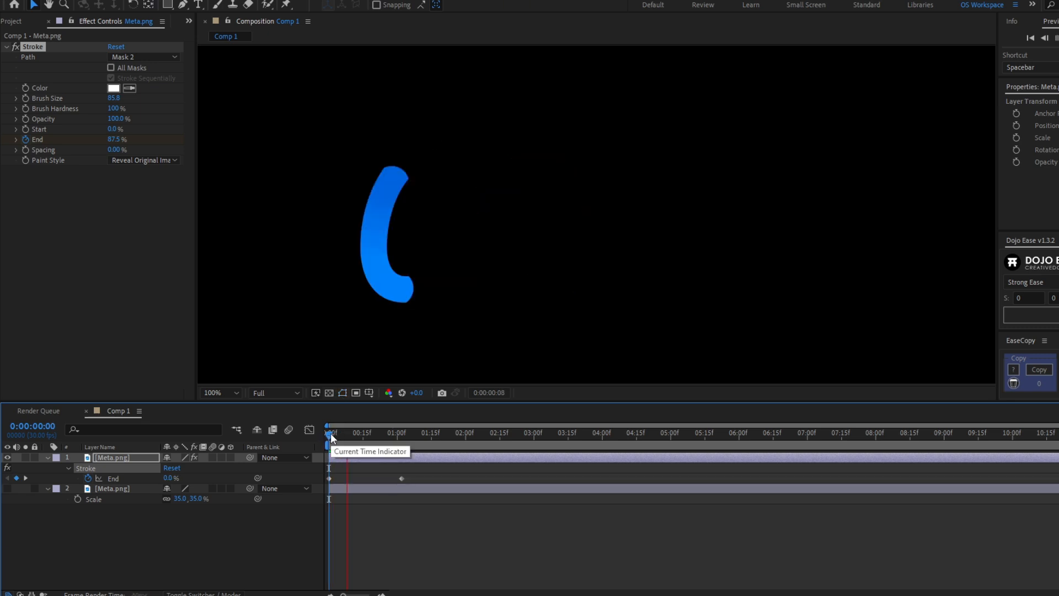
With the playhead at one second, apply Roughen Edges to the upper logo layer and set its Border to 109.30.
left_click_drag(331, 438, 397, 434)
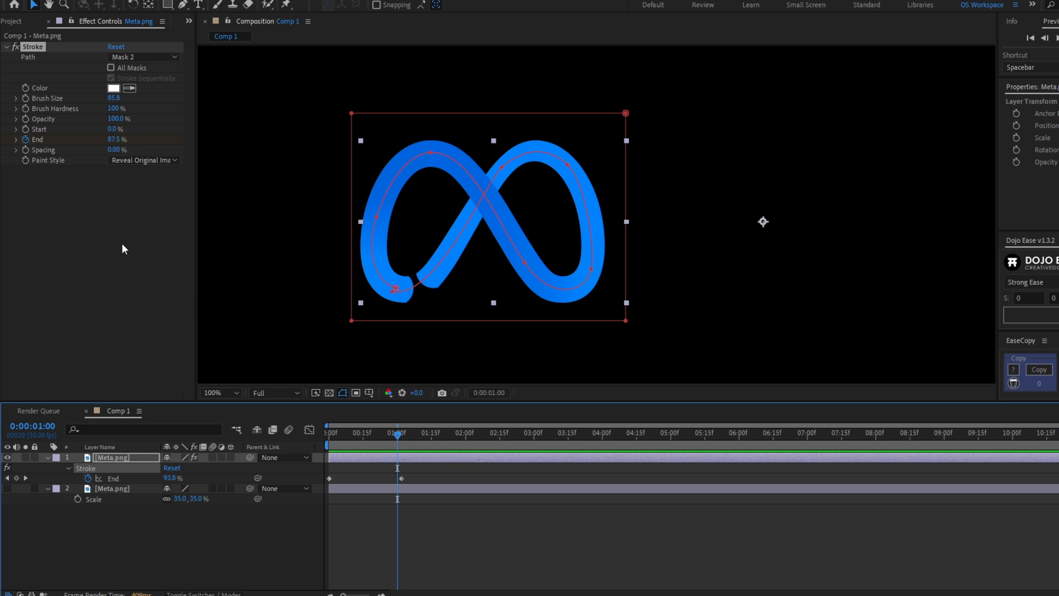
key("ctrl+space")
type("rough")
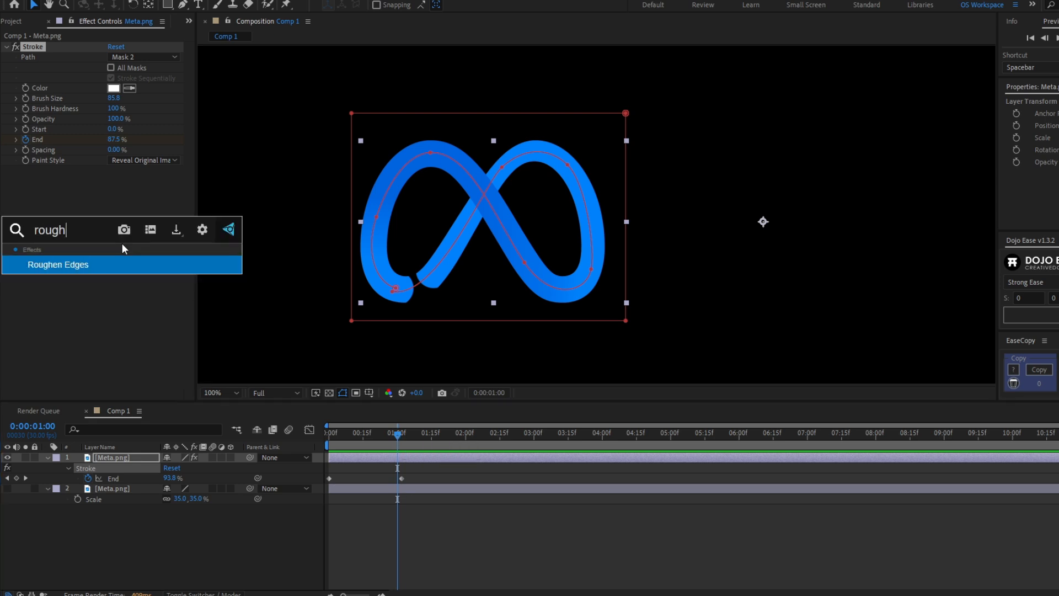
type("en")
key("Return")
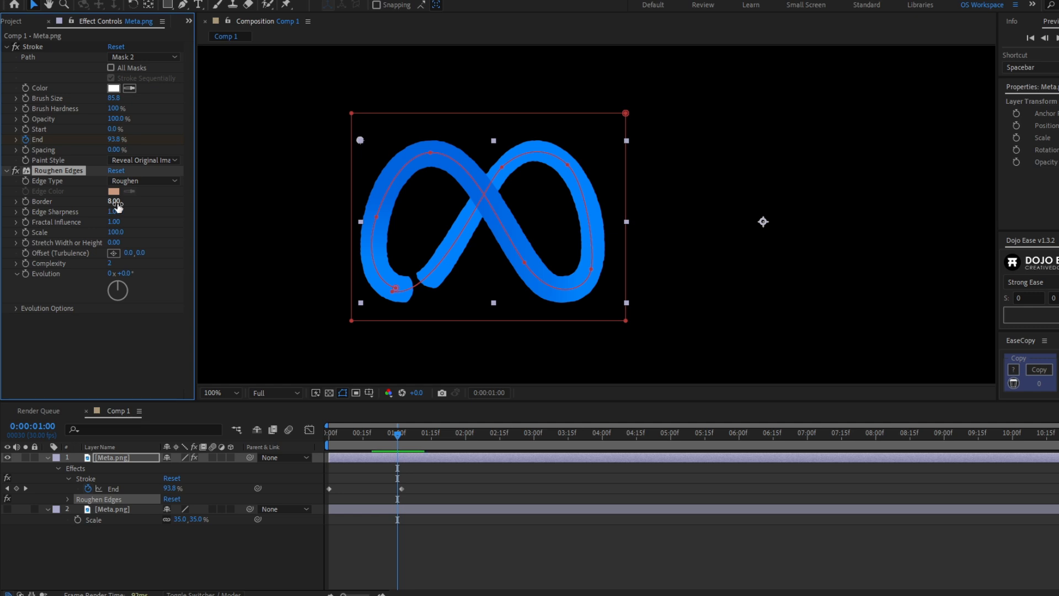
left_click_drag(117, 206, 686, 206)
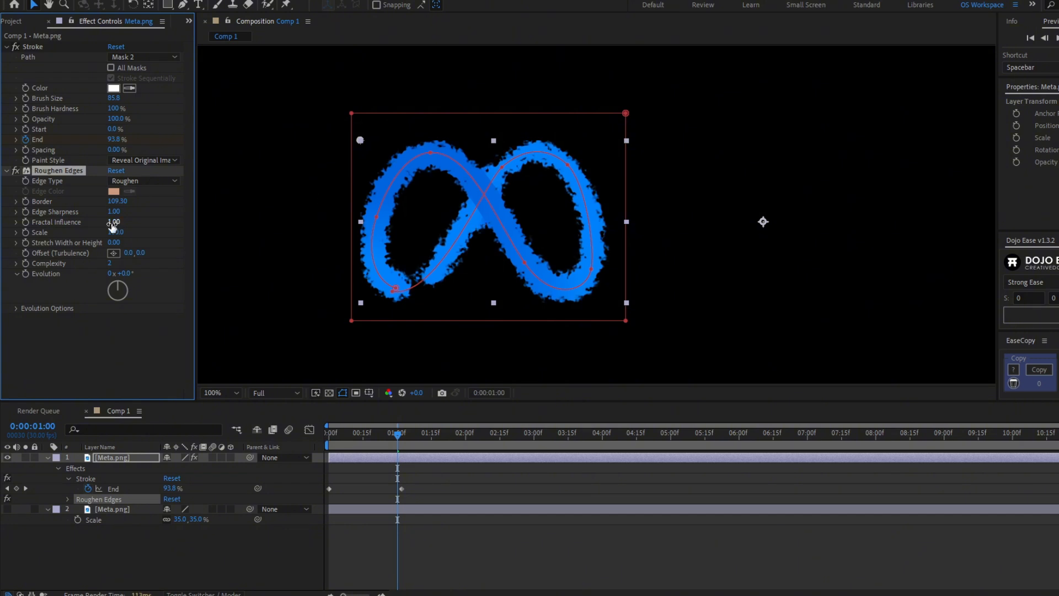
Set the Roughen Edges Fractal Influence to 0.00, check a mid-stroke frame, and keyframe its Border at 124.00.
left_click_drag(114, 221, 52, 222)
left_click_drag(346, 438, 359, 442)
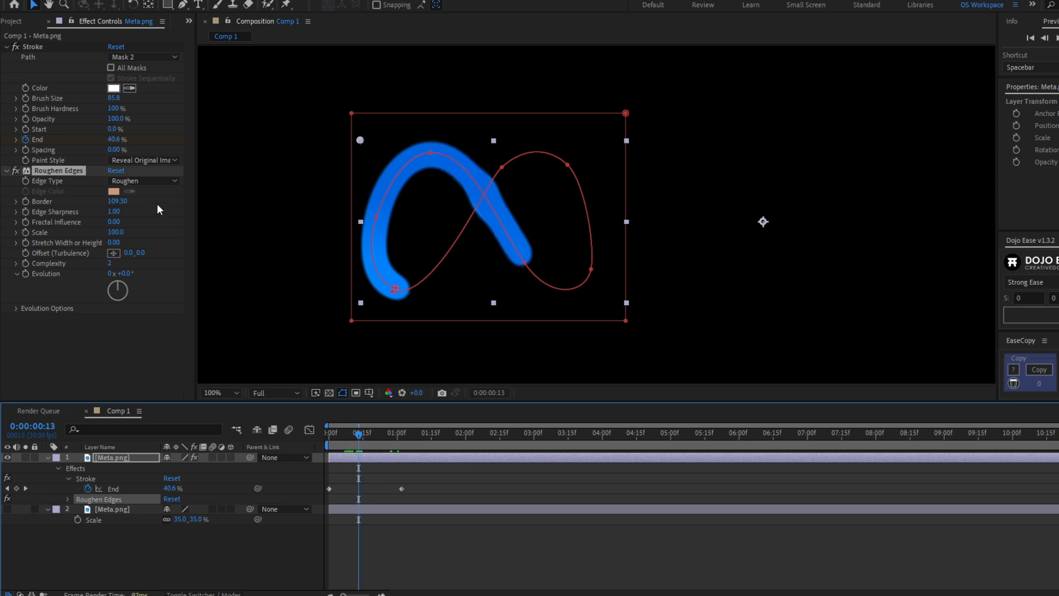
left_click_drag(123, 202, 202, 205)
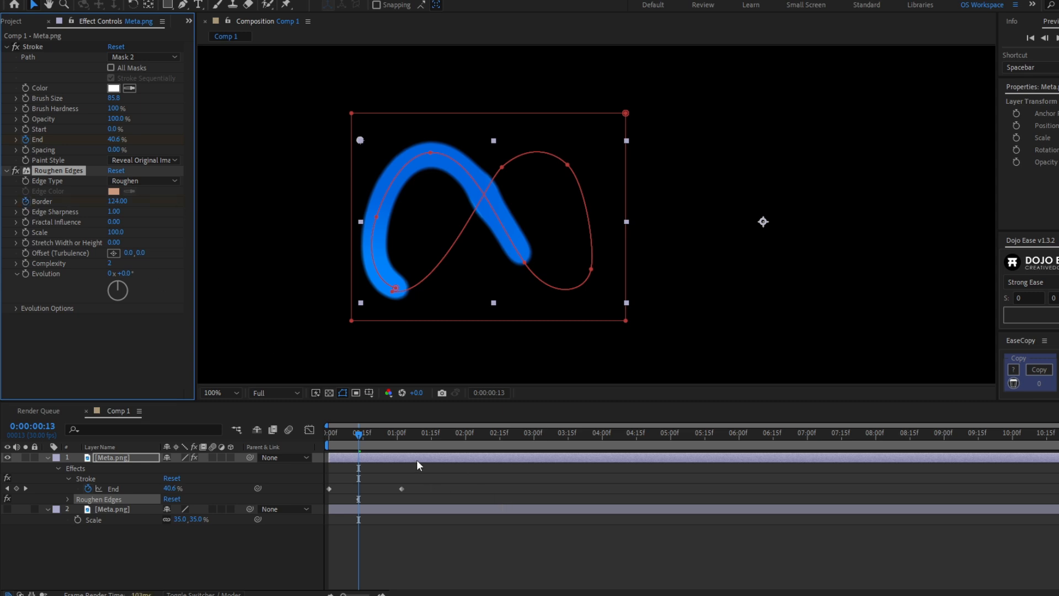
Move the Border keyframe to the start, add a Border keyframe of 0.00 at 0:00:01:02, and preview the animation.
key("u")
key("u")
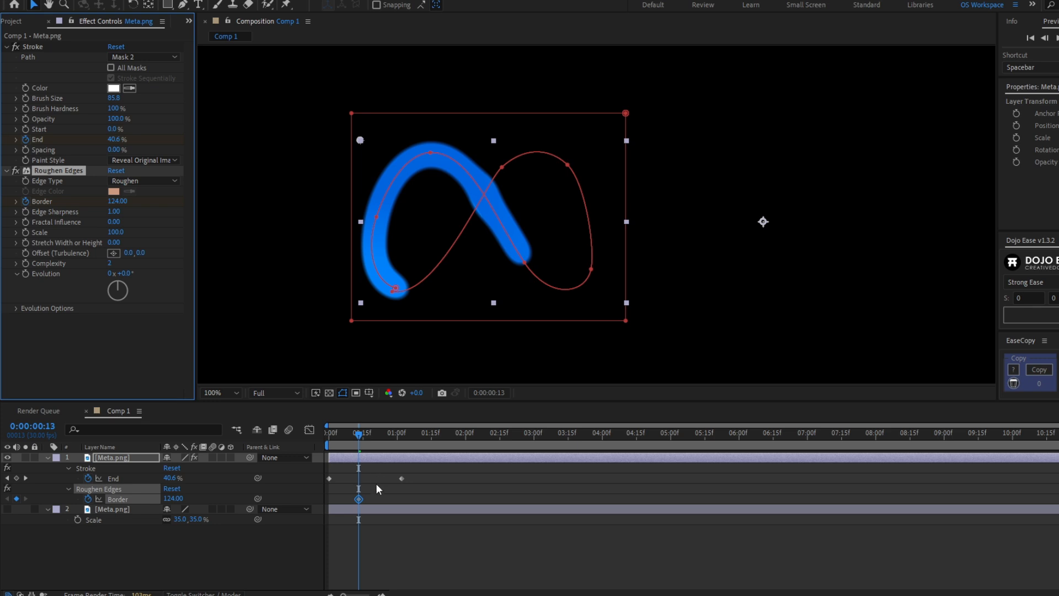
left_click_drag(359, 502, 329, 503)
left_click_drag(379, 441, 402, 441)
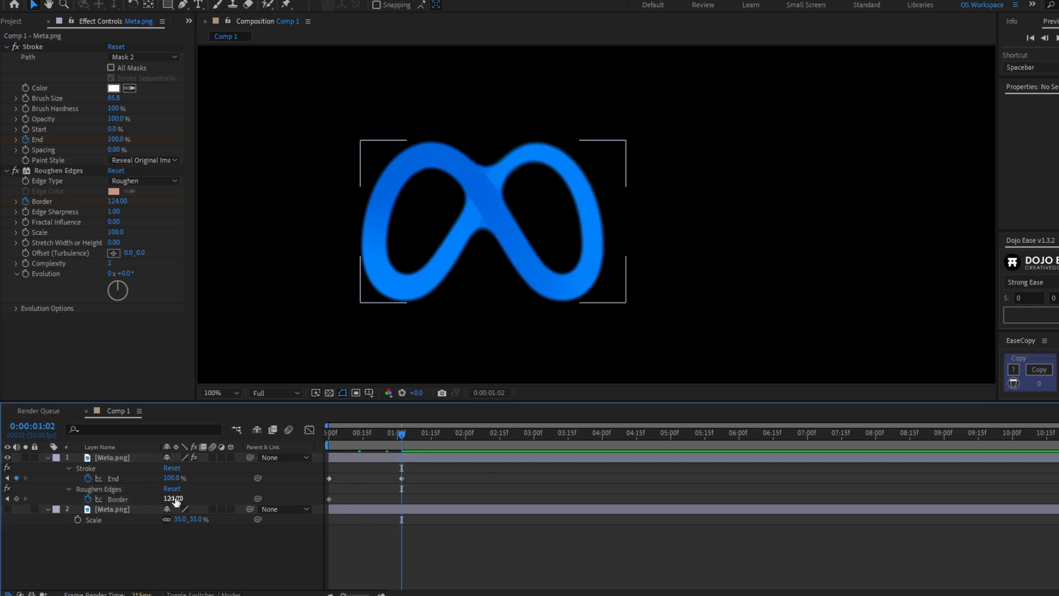
left_click(174, 498)
key("Return")
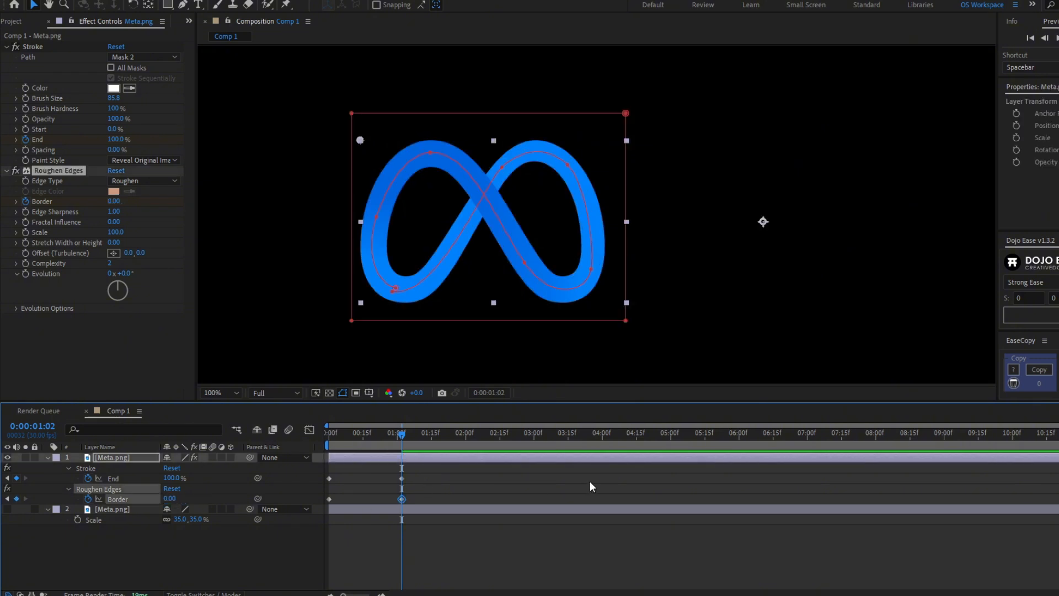
left_click(330, 432)
key("space")
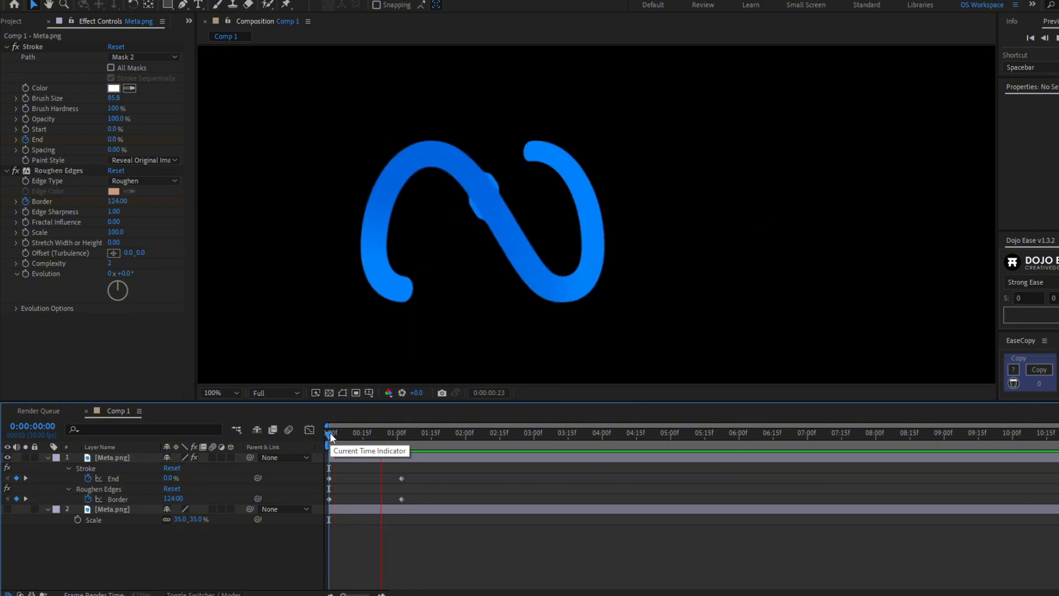
Apply Easy Ease to both Stroke End keyframes and replay the animation from the start.
mouse_move(330, 433)
left_mouse_down()
mouse_move(385, 435)
mouse_move(369, 466)
mouse_move(330, 483)
left_mouse_up()
key("F9")
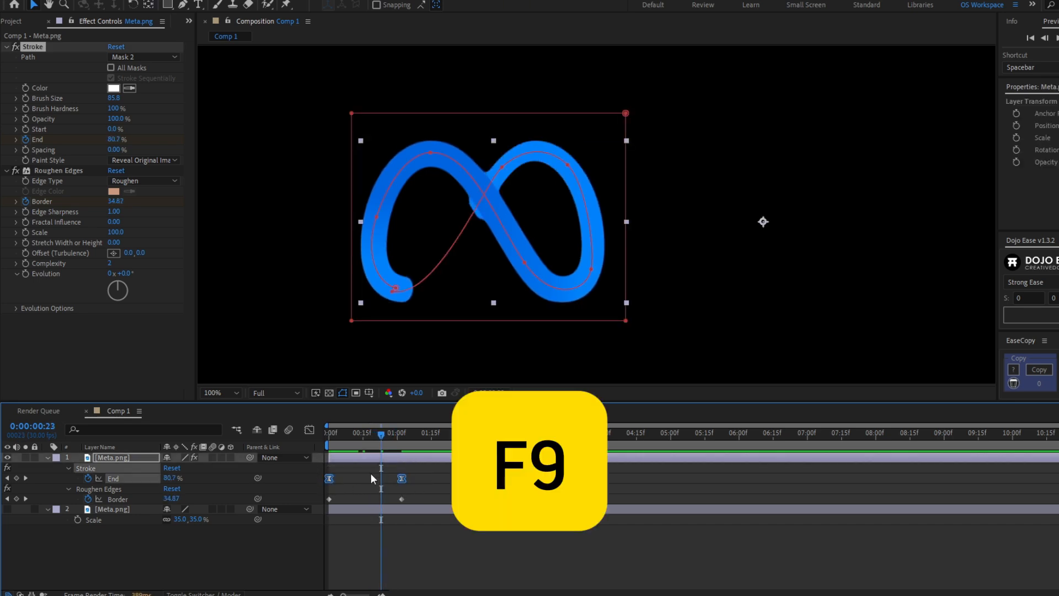
left_click(370, 473)
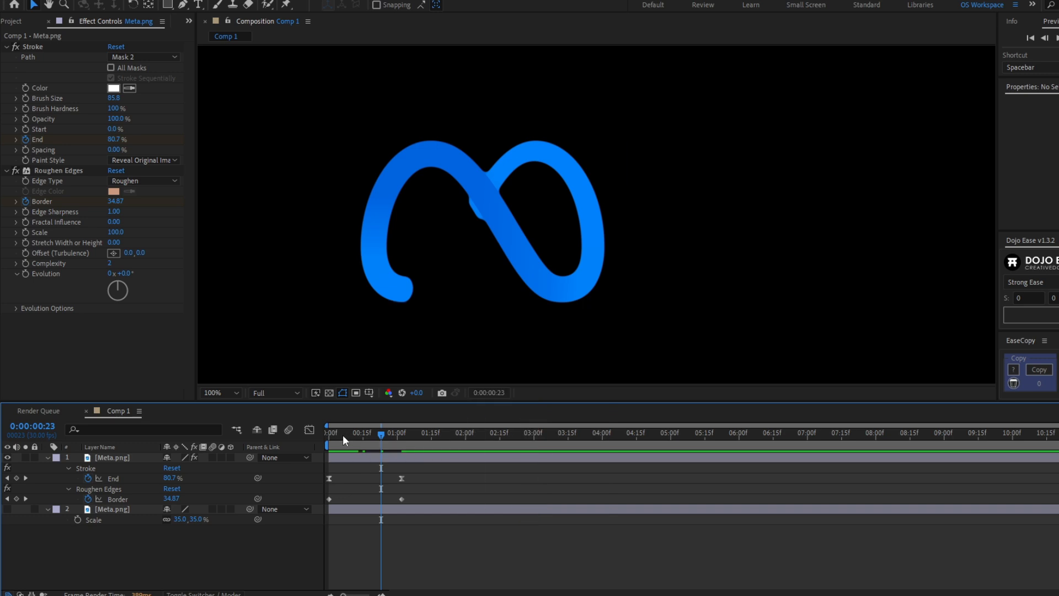
left_click_drag(343, 435, 325, 435)
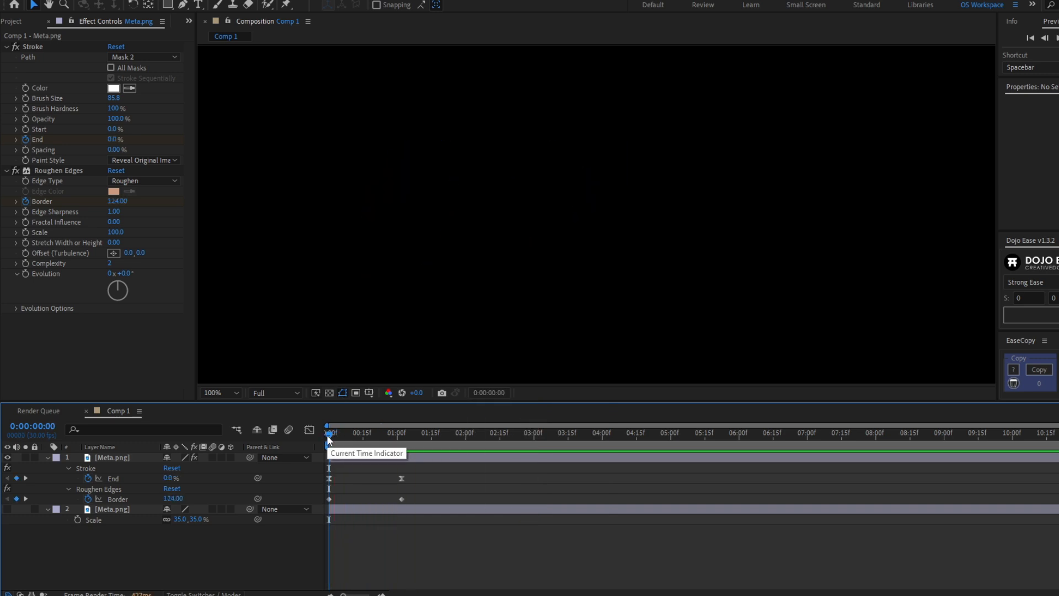
Lengthen the ease into the last Stroke End keyframe on the speed graph and preview the animation.
left_click_drag(330, 435, 388, 486)
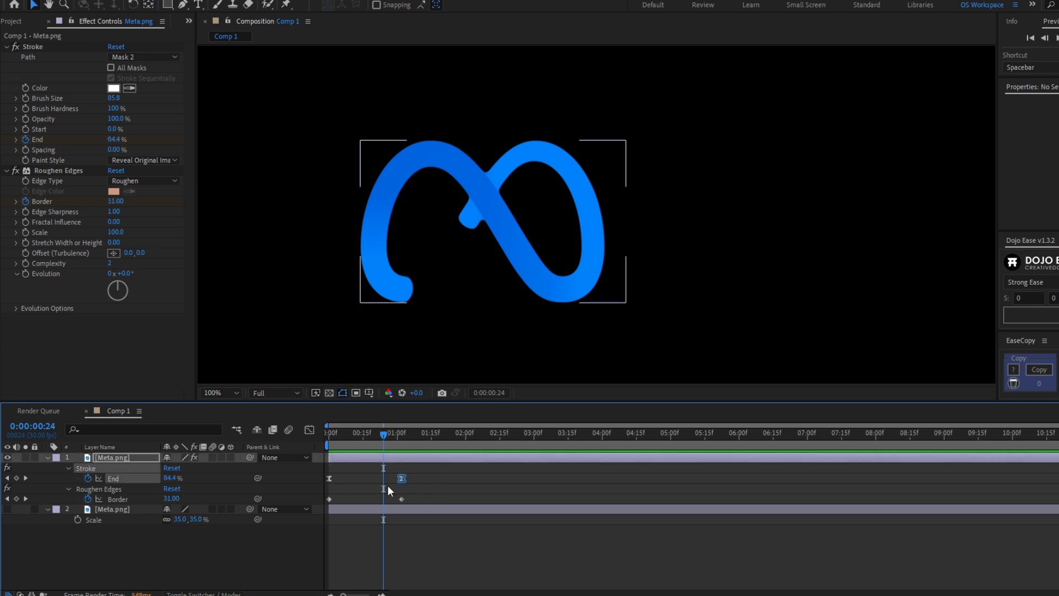
left_click(309, 428)
left_click_drag(389, 563, 378, 563)
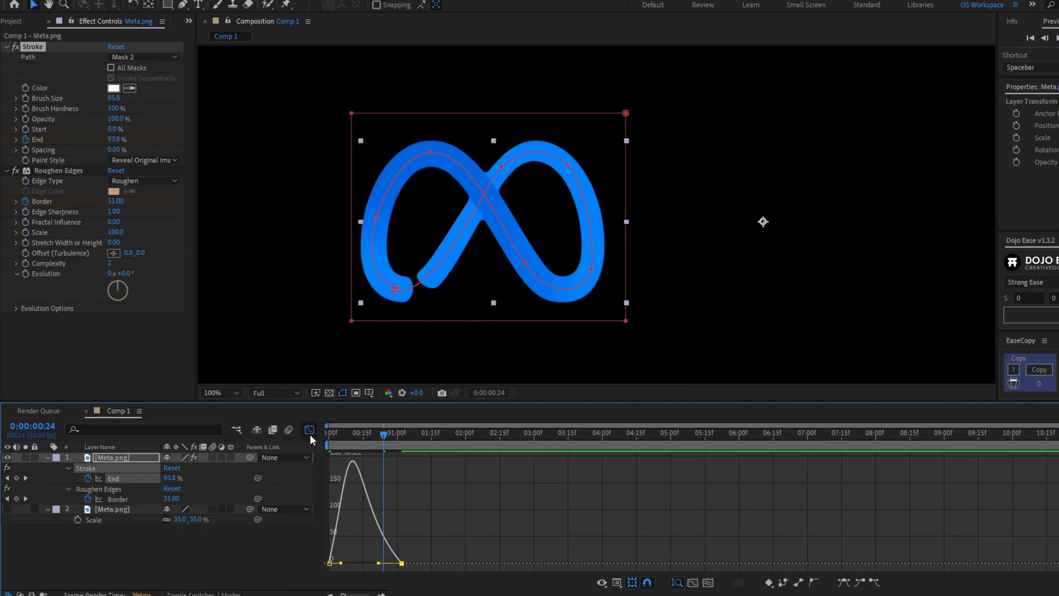
left_click(310, 429)
left_click(329, 435)
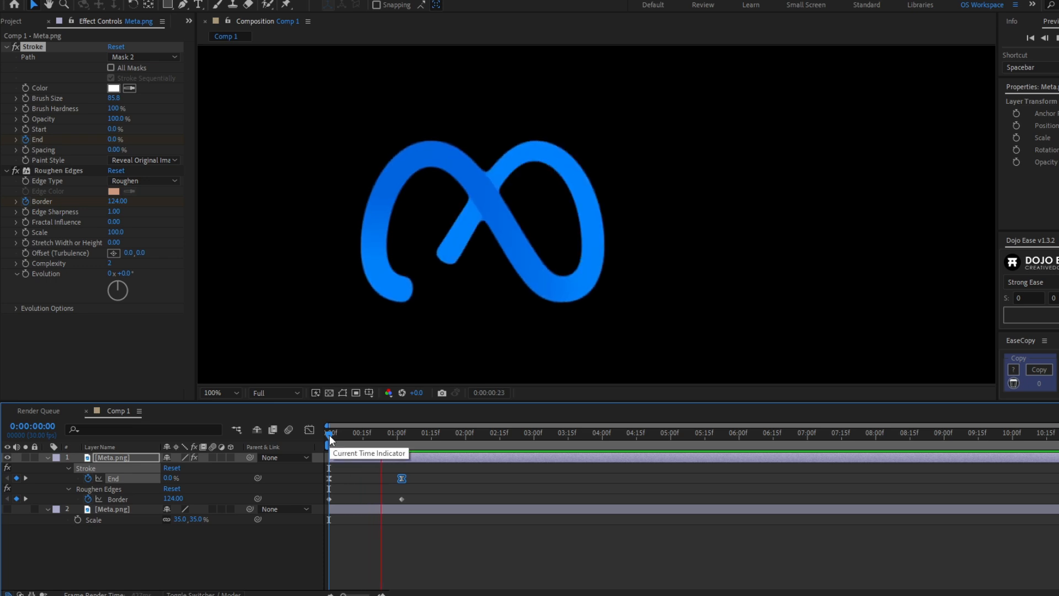
left_click(389, 457)
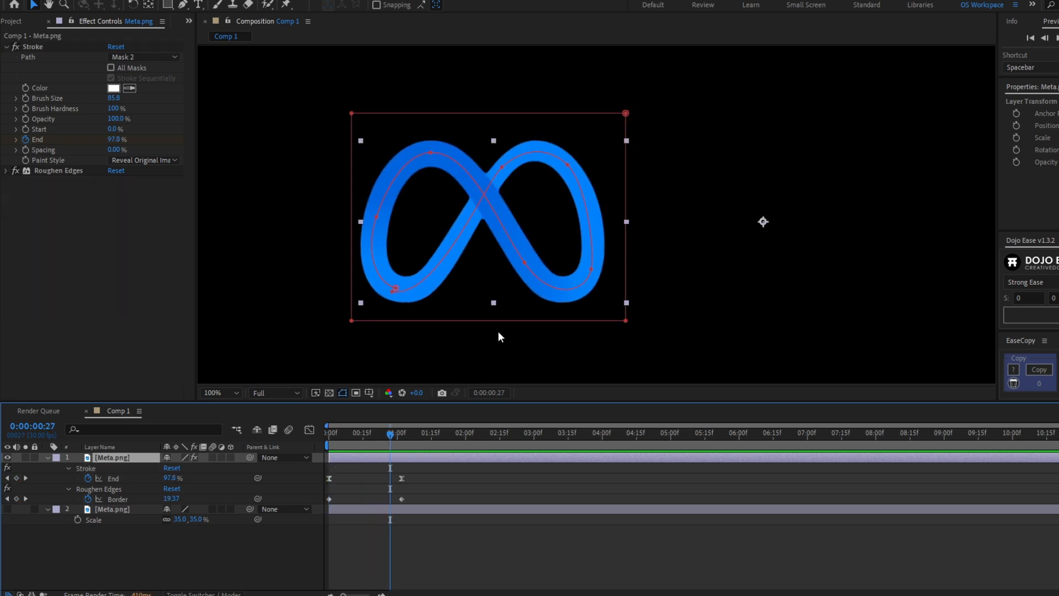
Make the lower Meta.png layer visible and duplicate it three times, giving one copy per letter.
scroll(611, 281, "down", 1)
left_click_drag(657, 247, 460, 248)
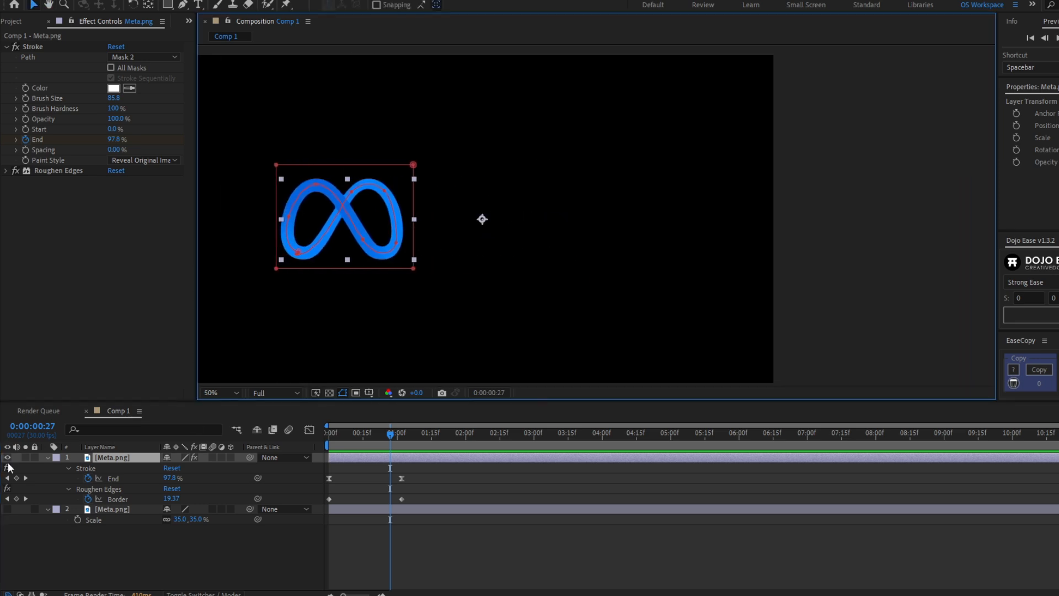
key("u")
left_click(7, 468)
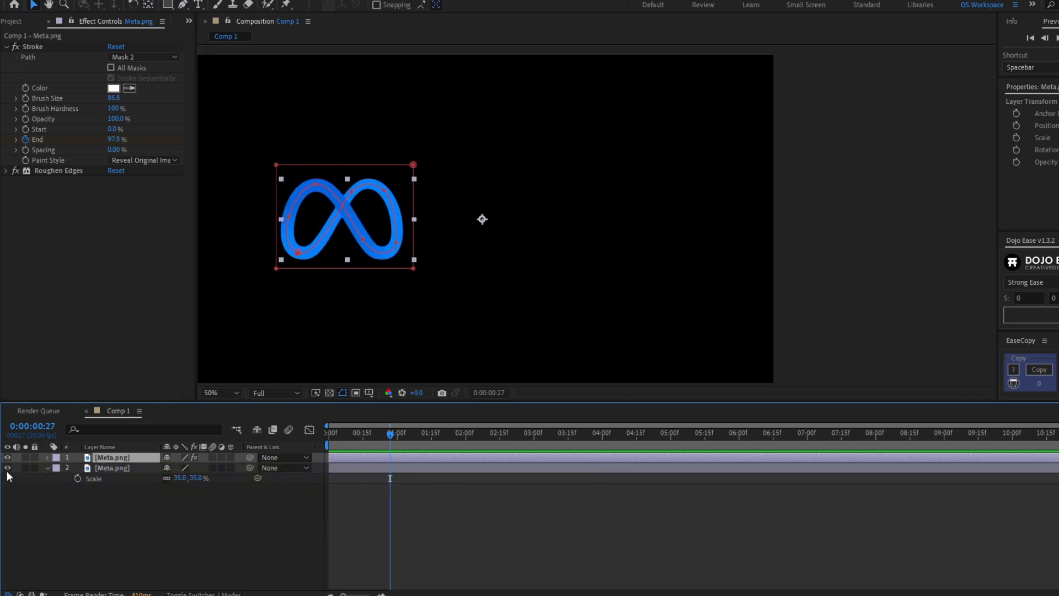
left_click(104, 468)
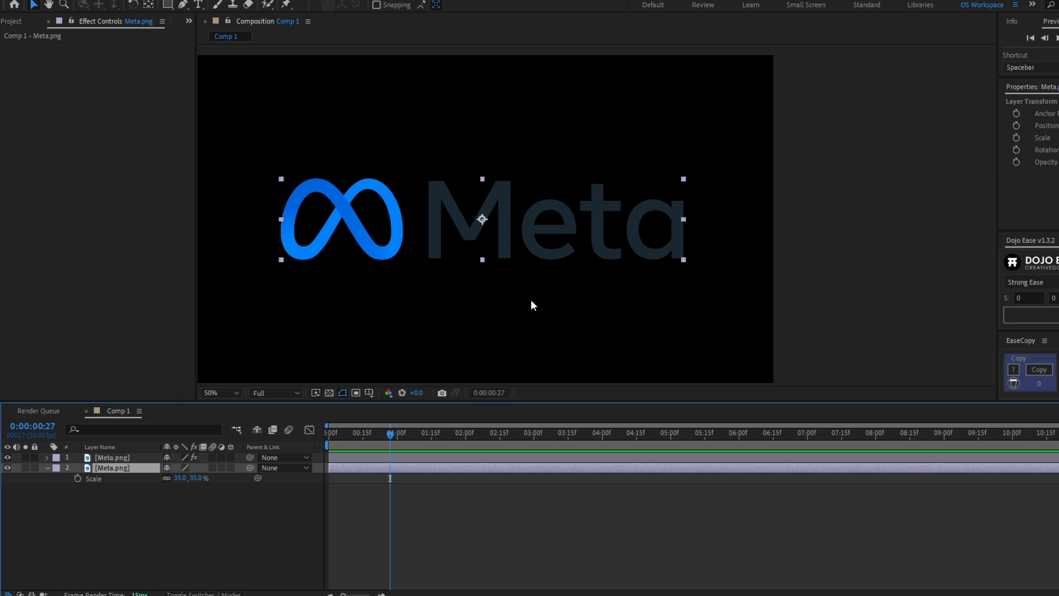
key("ctrl+d")
key("ctrl+d")
key("ctrl+d")
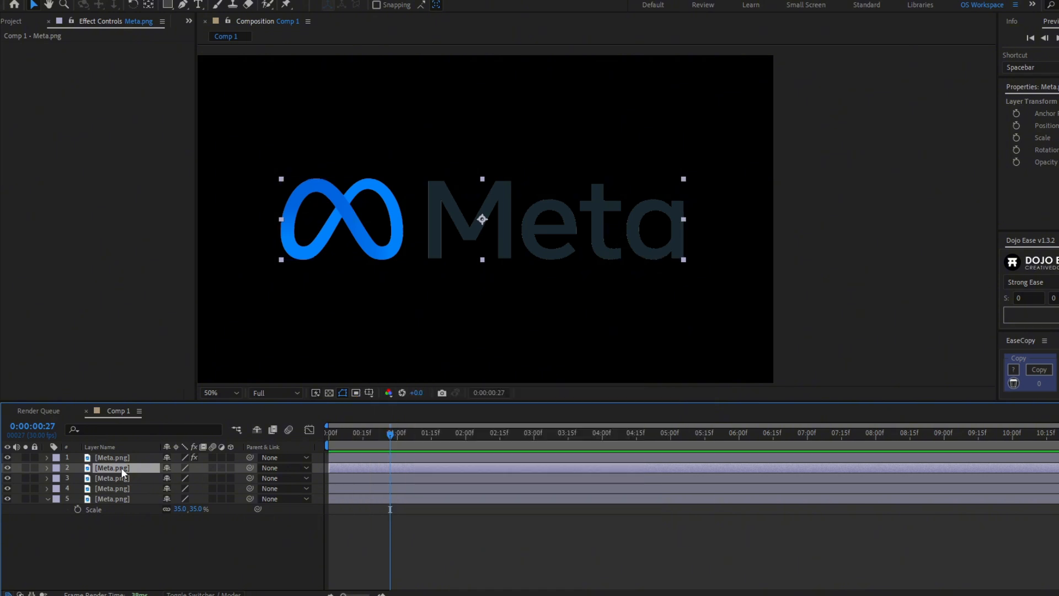
Rename the uppermost of the new logo copies M and draw a rectangular mask around the letter M.
key("Return")
type("M")
key("Return")
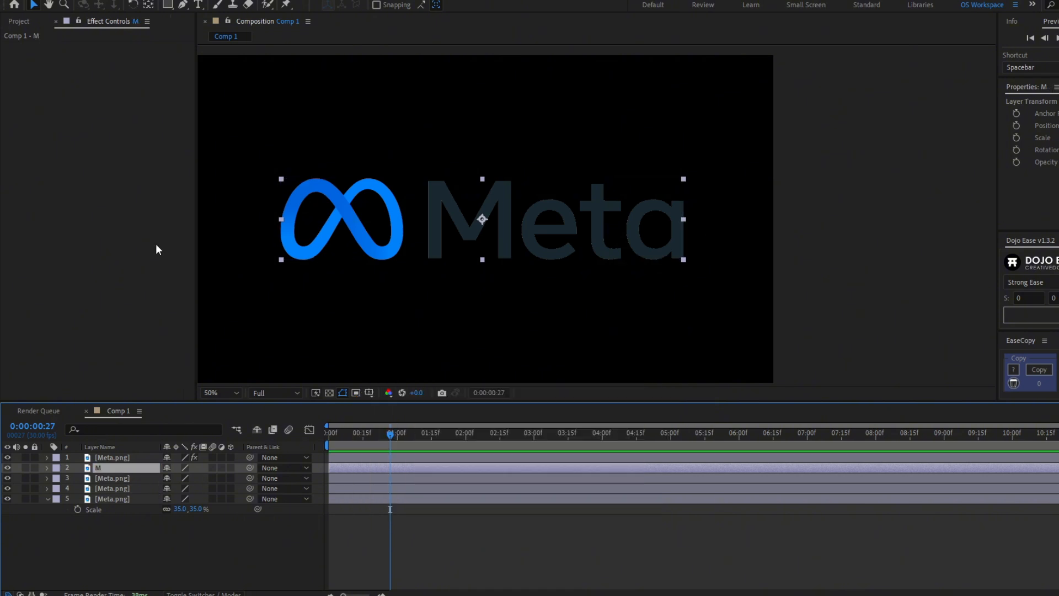
left_click(170, 6)
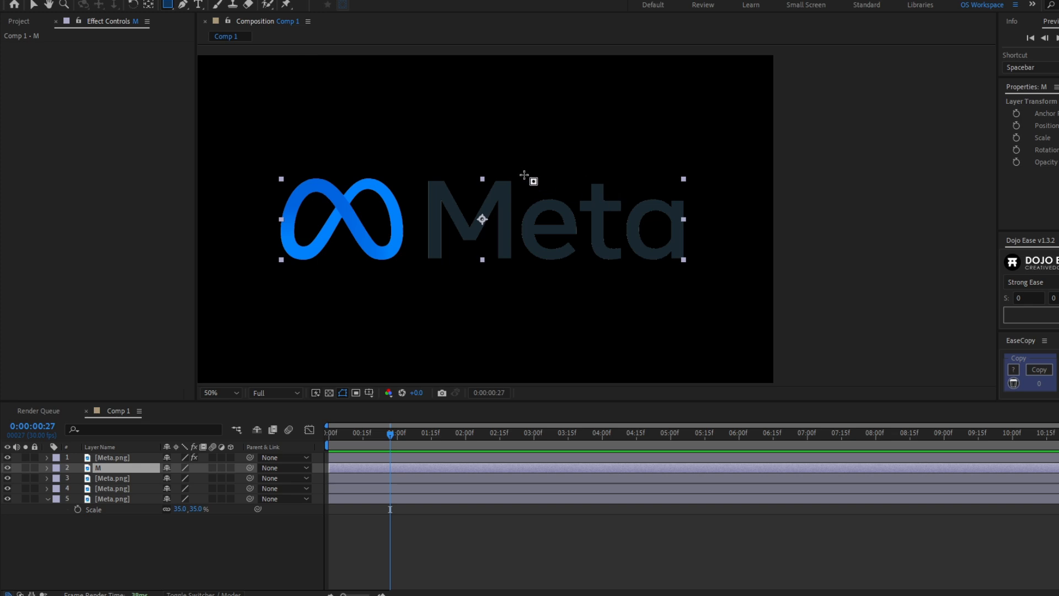
left_click_drag(520, 172, 418, 269)
Rename the next logo copy E and draw a closed Pen tool mask around the letter e.
left_click(124, 510)
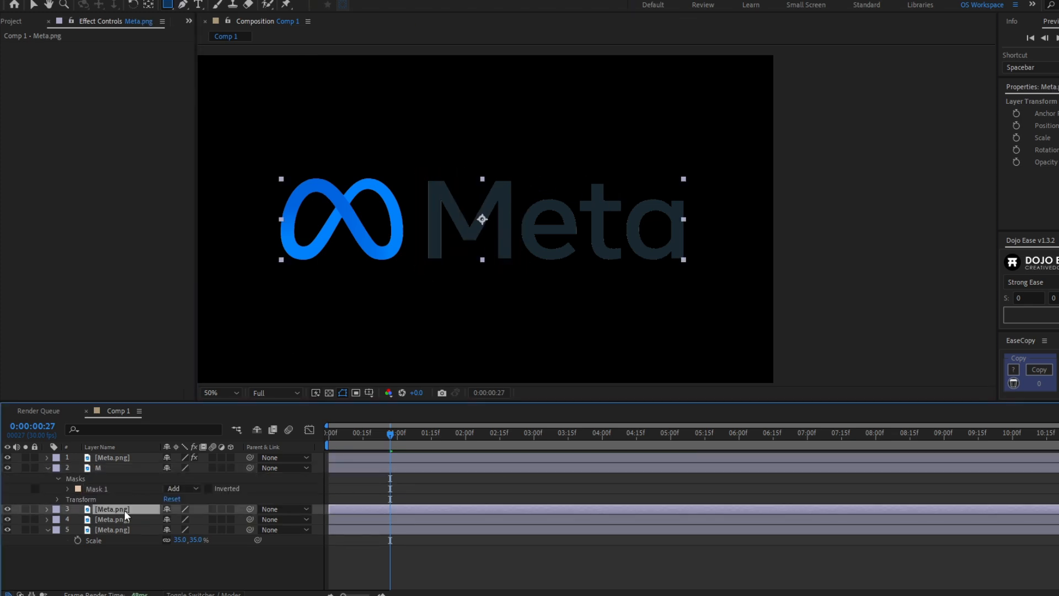
key("Return")
type("E")
key("Return")
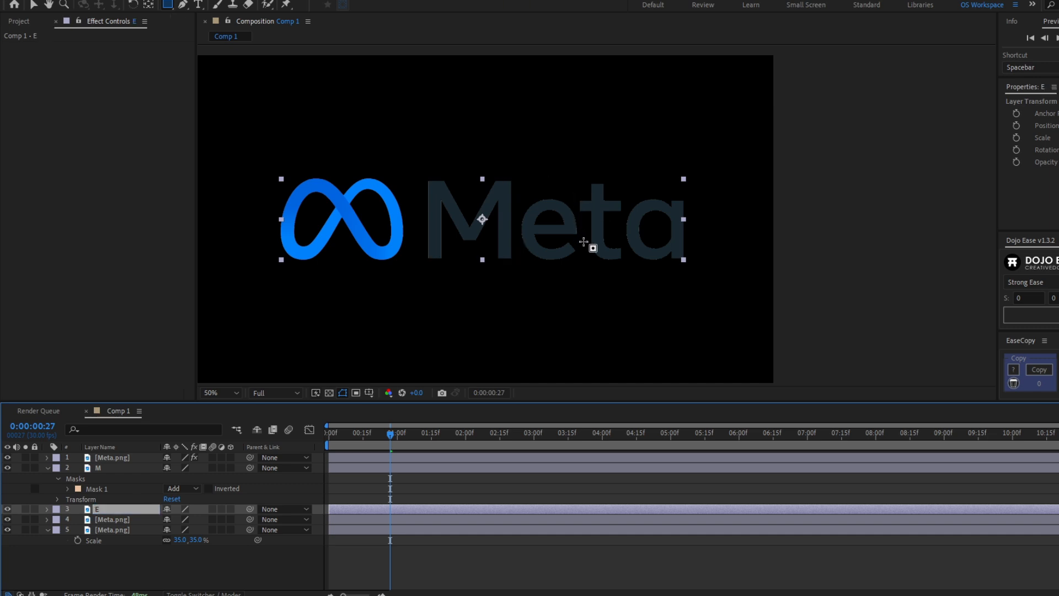
scroll(584, 241, "up", 1)
left_click(182, 6)
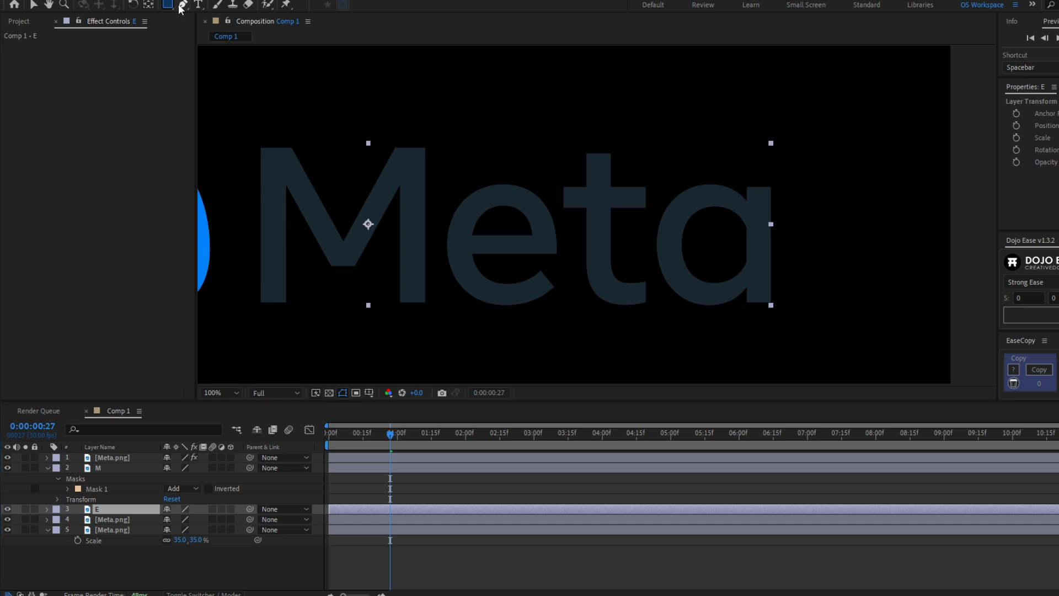
left_click(463, 319)
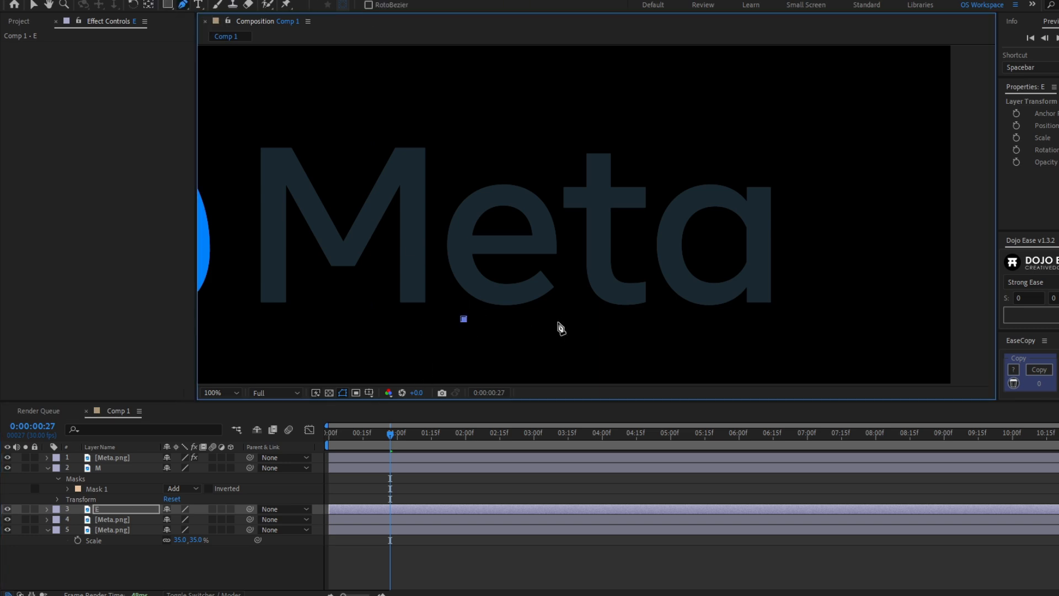
left_click_drag(564, 315, 574, 311)
left_click(562, 220)
left_click(533, 166)
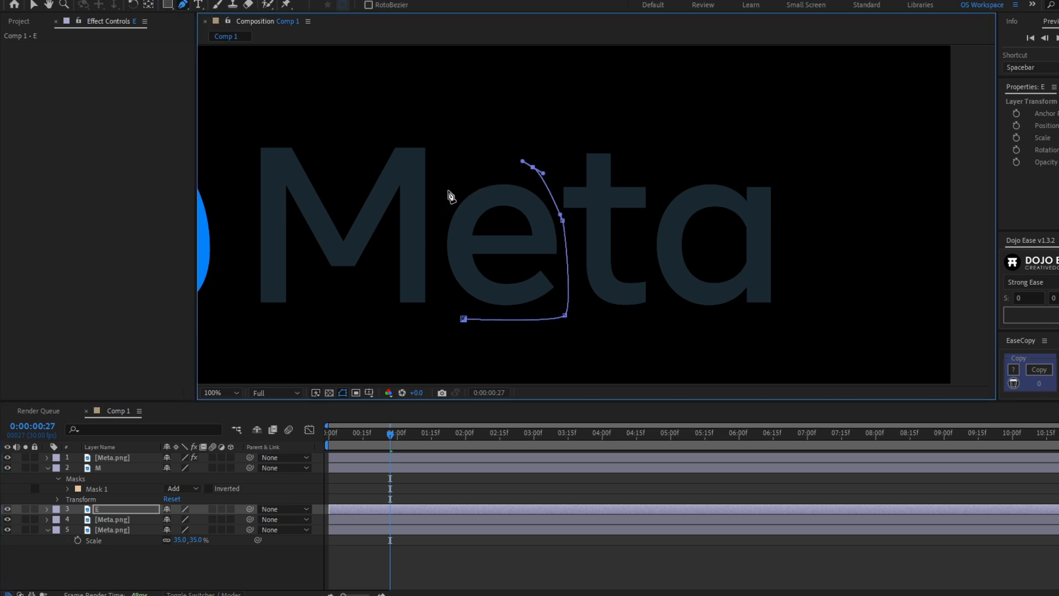
left_click_drag(445, 191, 440, 205)
left_click_drag(463, 319, 493, 328)
Rename the fourth layer T and draw a closed, curved Pen tool mask around the letter t.
left_click(128, 521)
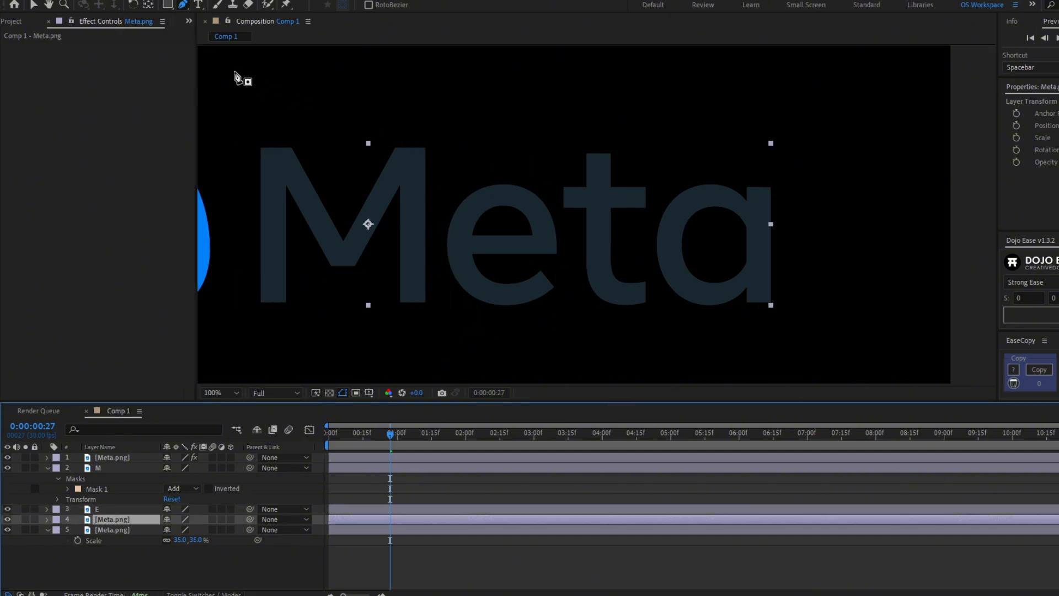
type("T")
key("Return")
left_click_drag(603, 322, 618, 329)
left_click(562, 220)
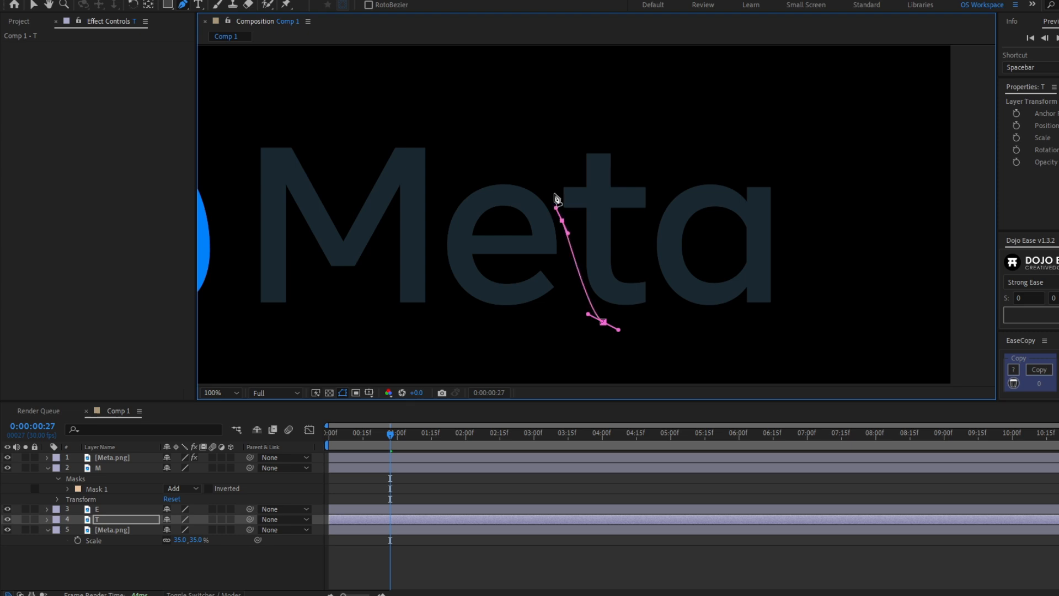
left_click_drag(552, 167, 563, 153)
left_click_drag(599, 134, 614, 134)
left_click_drag(665, 180, 659, 191)
left_click_drag(662, 303, 587, 317)
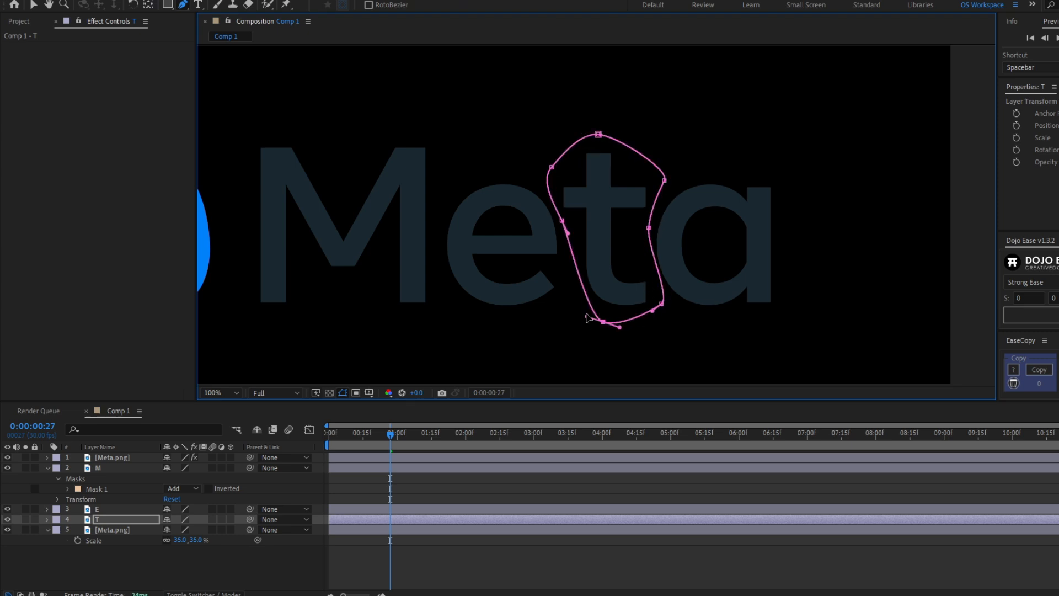
Rename the bottom layer A, draw a closed Pen tool mask around the letter a, and deselect the layer.
left_click(116, 527)
key("Return")
type("A")
key("Return")
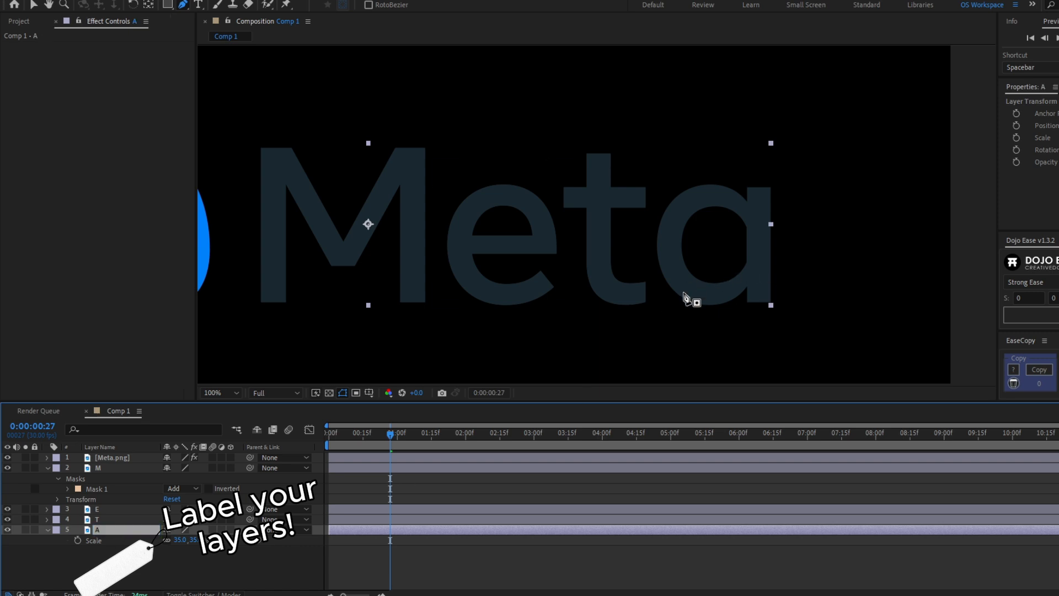
left_click_drag(698, 322, 709, 325)
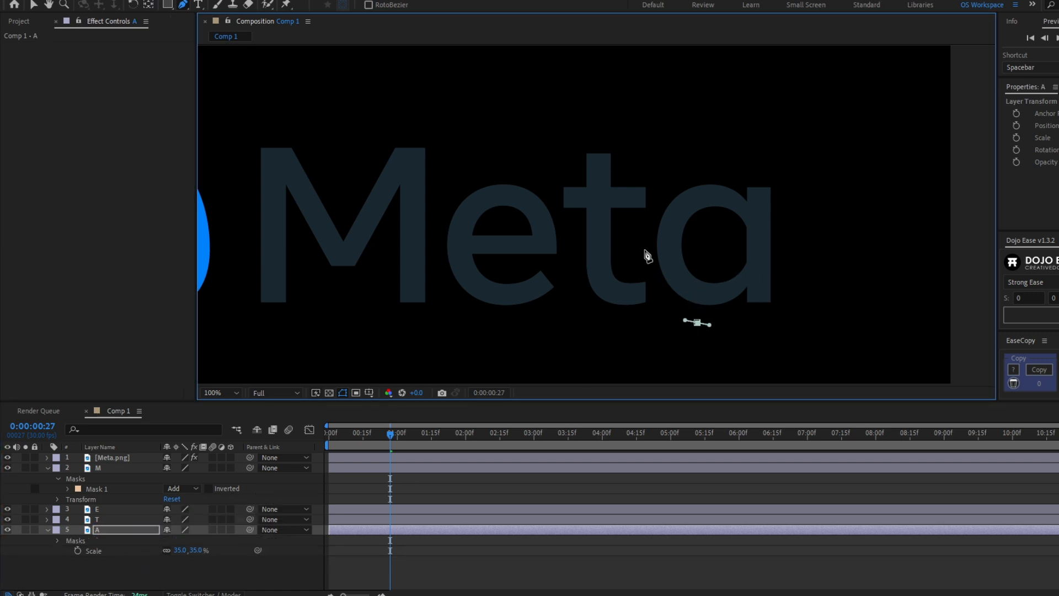
left_click_drag(647, 241, 653, 203)
left_click_drag(697, 157, 711, 158)
left_click_drag(794, 197, 795, 229)
left_click_drag(763, 323, 679, 317)
key("v")
scroll(700, 208, "down", 3)
scroll(708, 213, "up", 2)
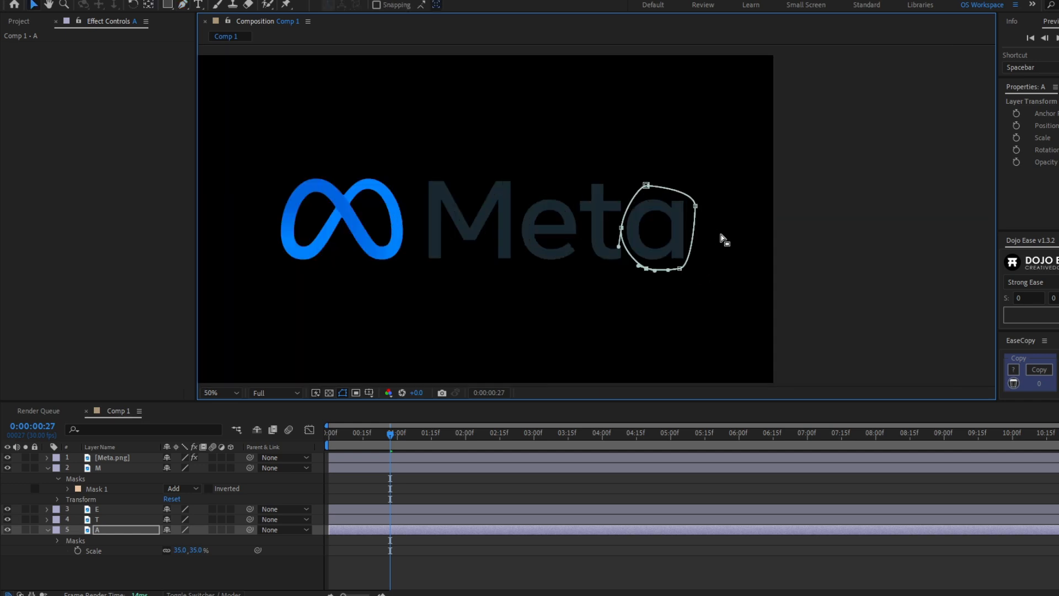
left_click(562, 577)
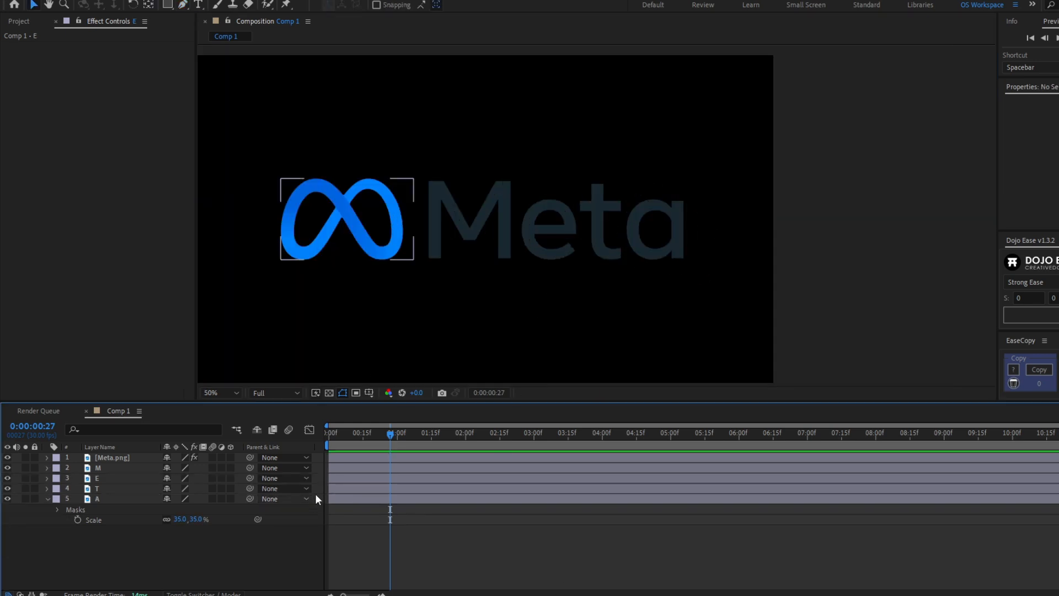
Create a 1920 × 1080 px solid named MATTE above the M layer and move it just below the Meta lettering.
left_click(355, 469)
key("ctrl+y")
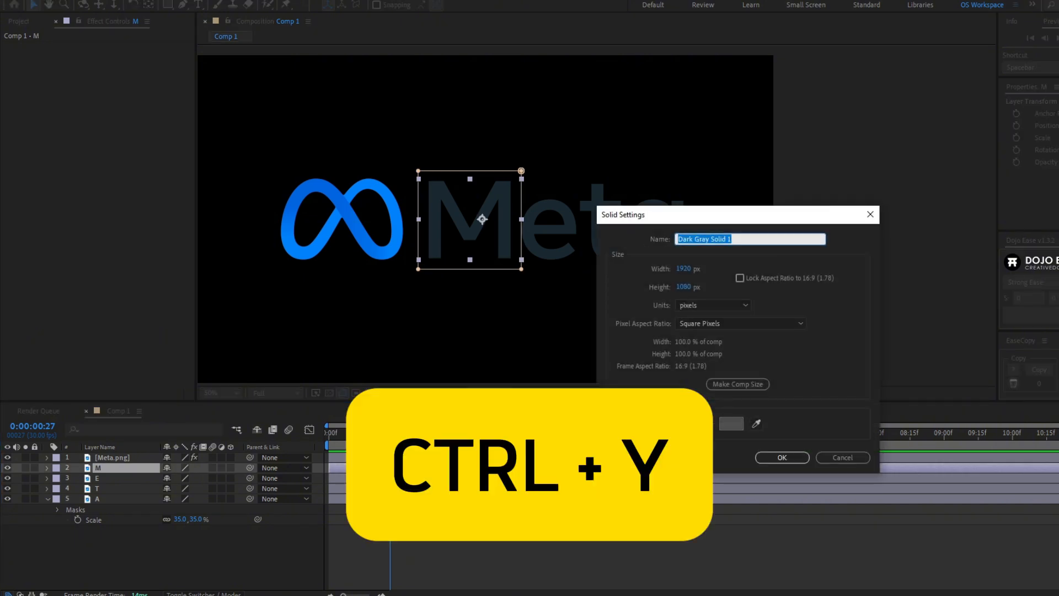
type("MATTE")
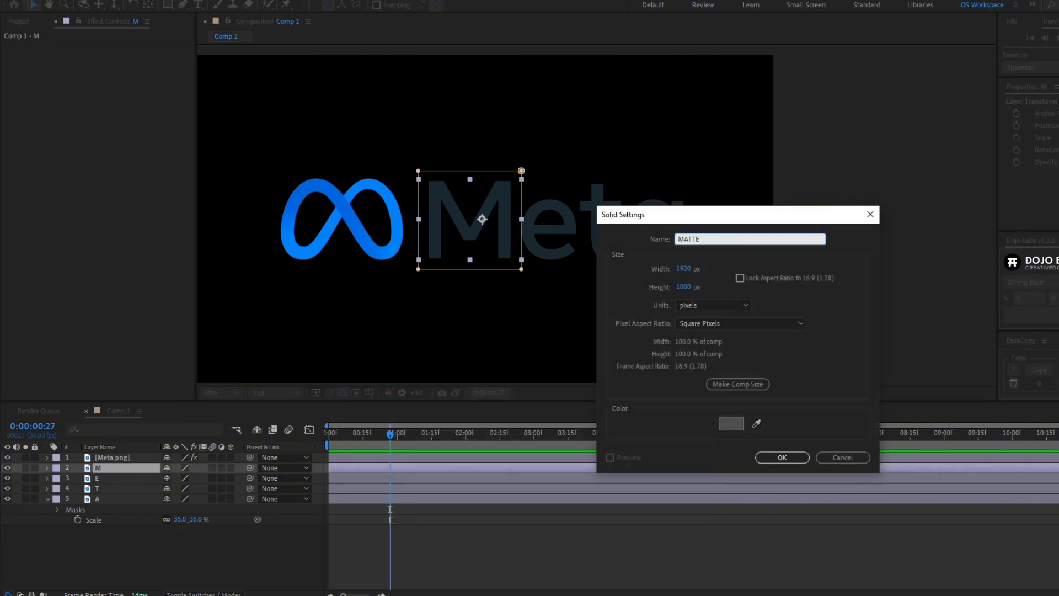
left_click(787, 457)
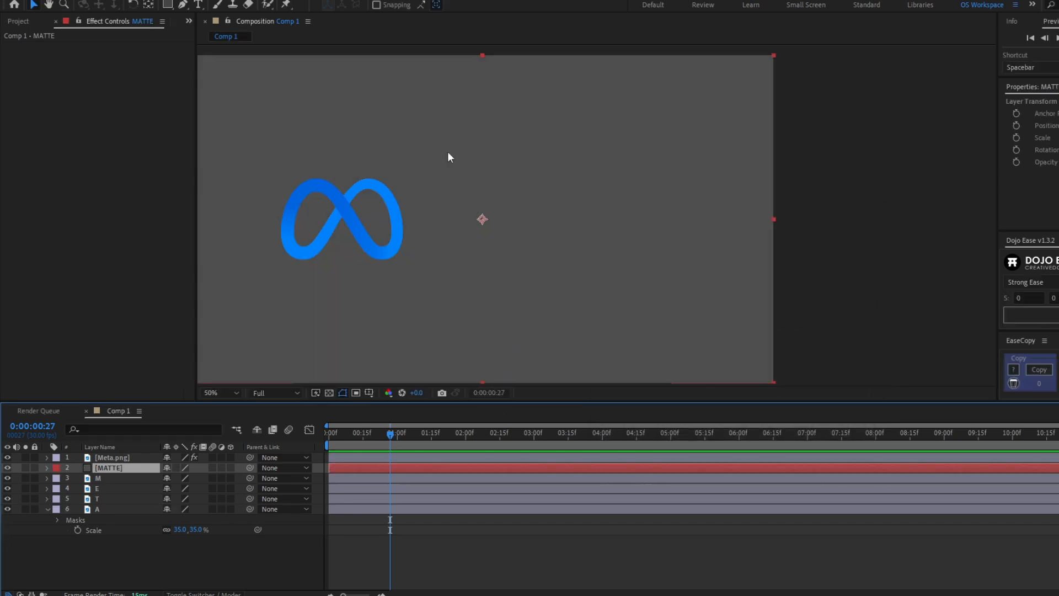
left_click_drag(448, 157, 658, 367)
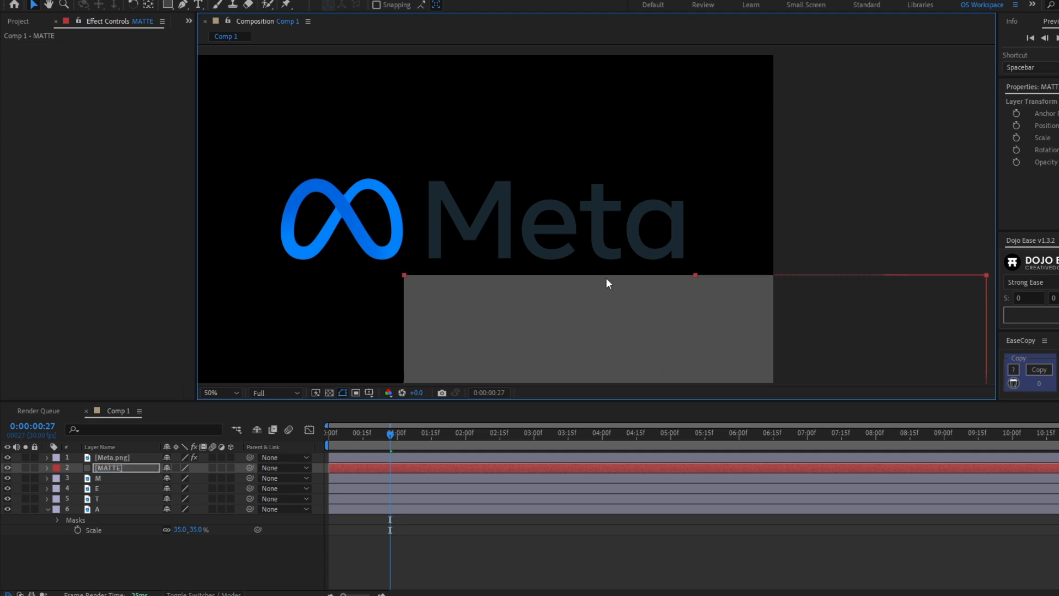
Set MATTE as the track matte for the M, E, T and A layers and invert the matte.
left_click(157, 562)
left_click(125, 508)
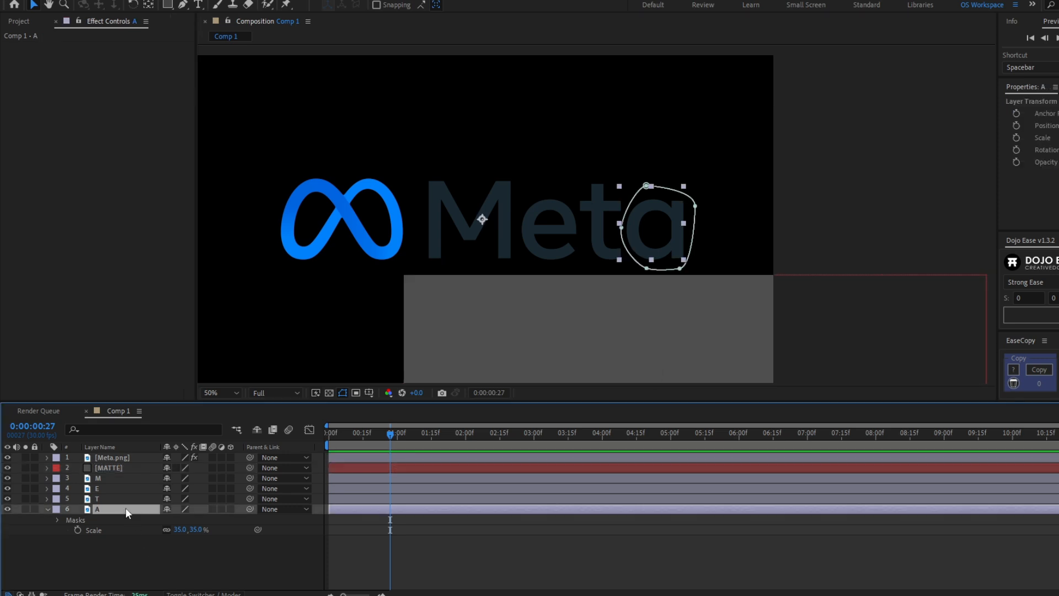
left_click(110, 479, "shift")
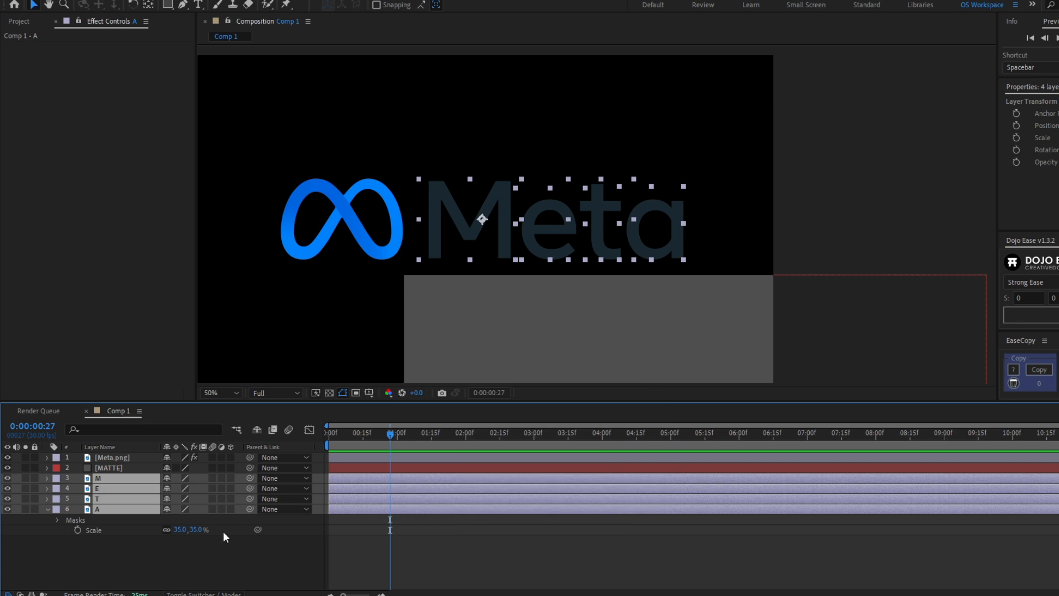
left_click(211, 594)
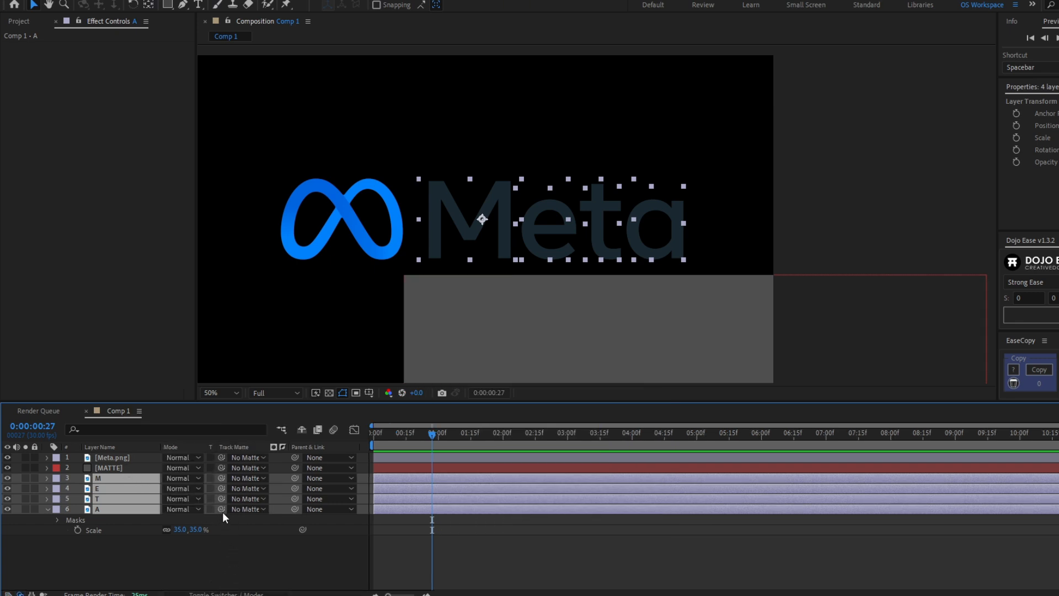
left_click_drag(221, 508, 123, 468)
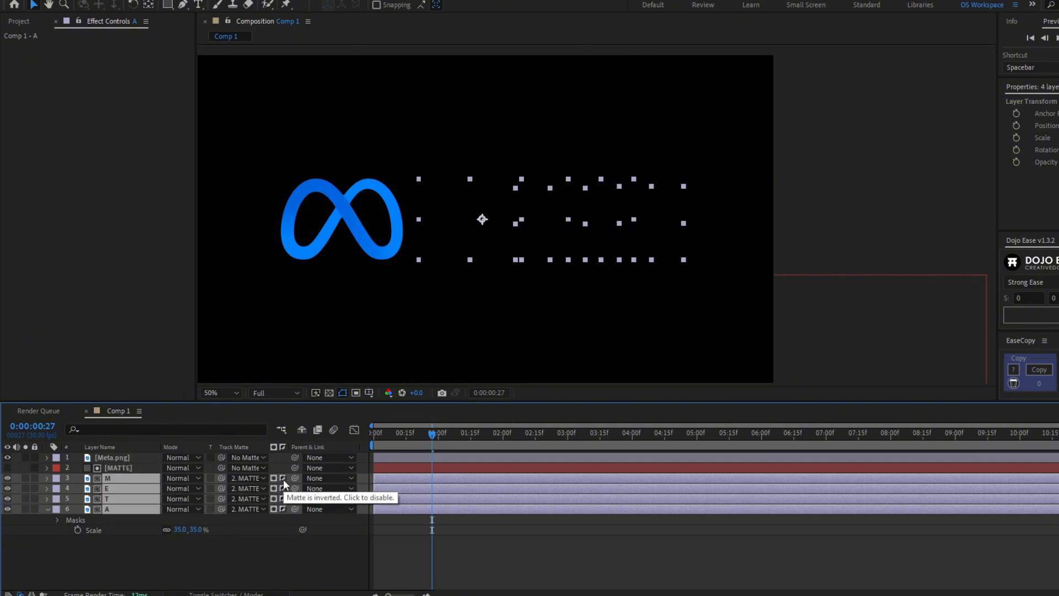
left_click(283, 479)
Test the inverted matte by moving the letter M down into it, and undo the move.
left_click(462, 233)
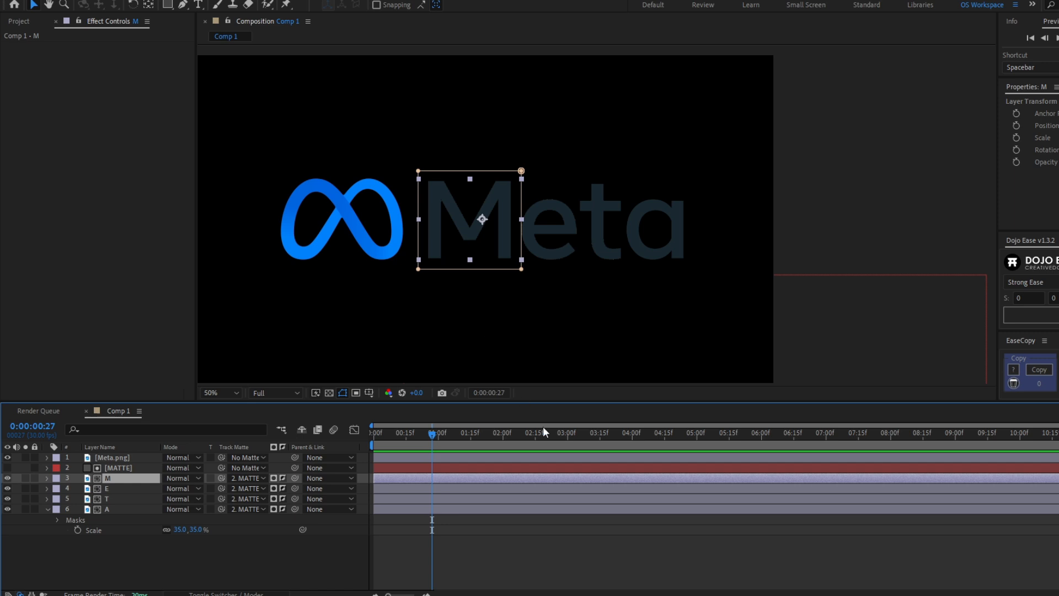
left_click_drag(473, 208, 478, 281)
key("ctrl+z")
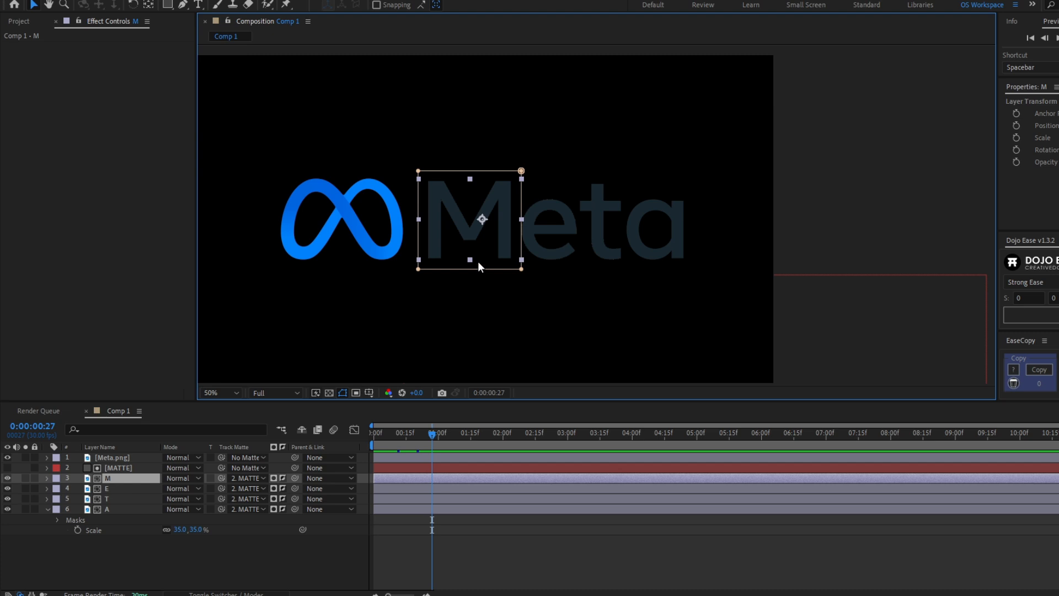
Animate the M layer's position straight upward from 960, 912 at frame 0 to 960, 540 at frame 18.
left_click(246, 593)
left_click(286, 575)
key("Home")
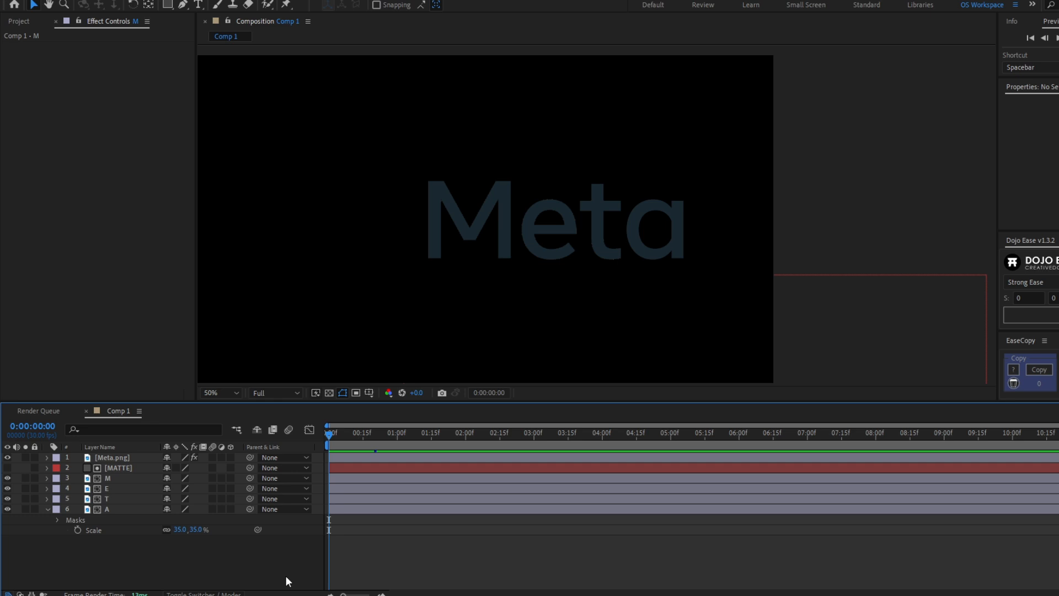
left_click(130, 478)
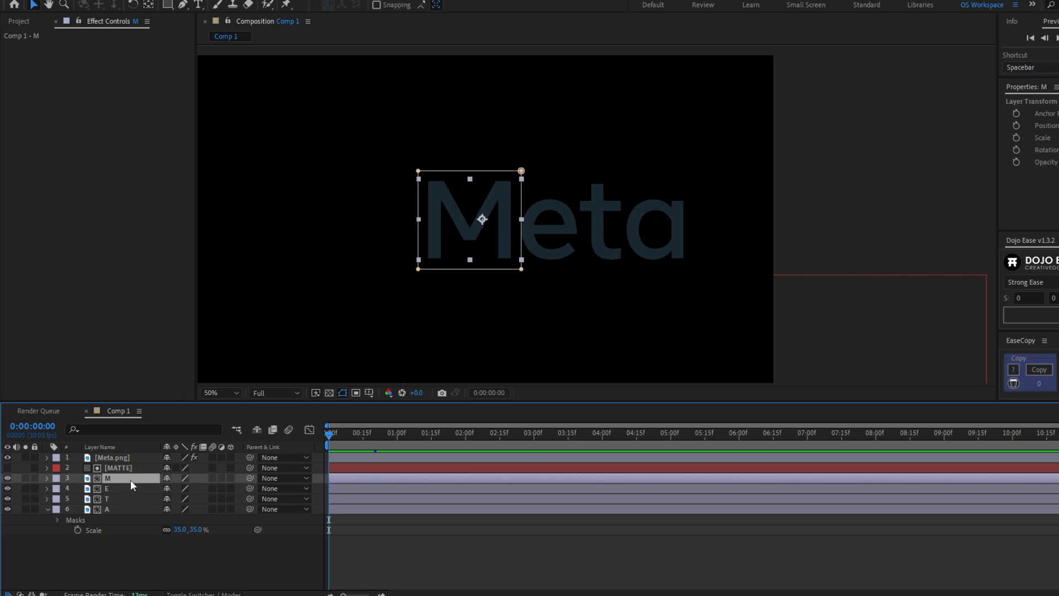
key("p")
left_click(78, 488)
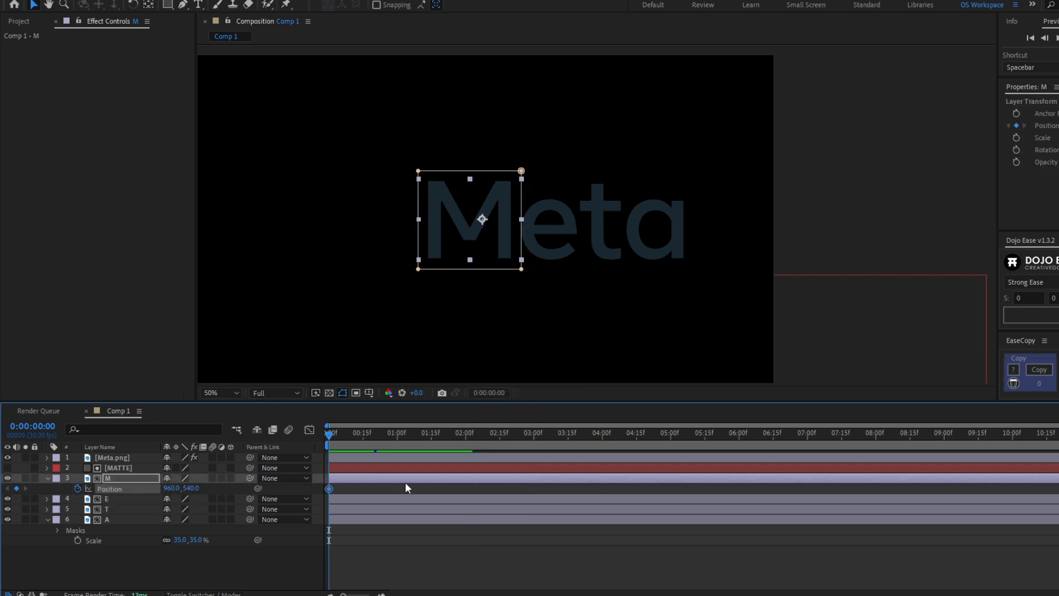
left_click_drag(328, 488, 369, 490)
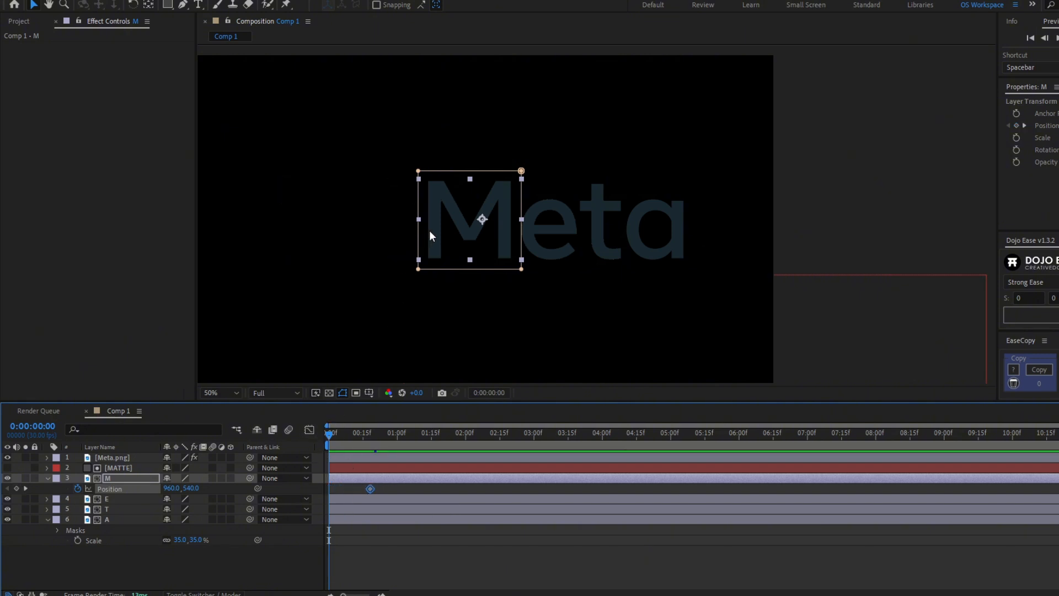
left_click_drag(458, 224, 480, 345)
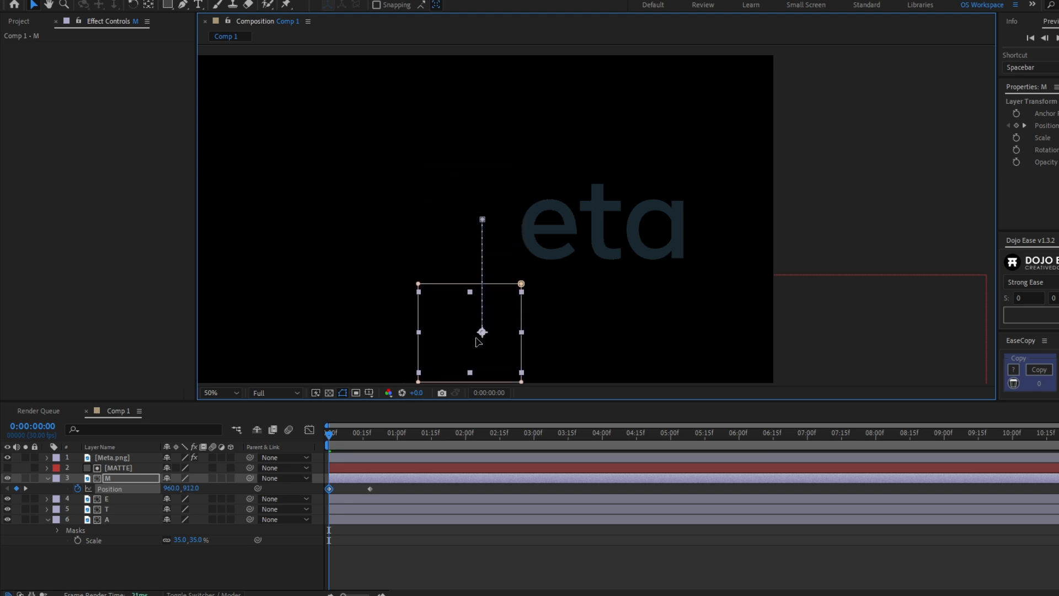
Apply Easy Ease to the M layer's last position keyframe, extend its influence in the speed graph for a fast start, and preview it.
left_click(371, 490)
key("F9")
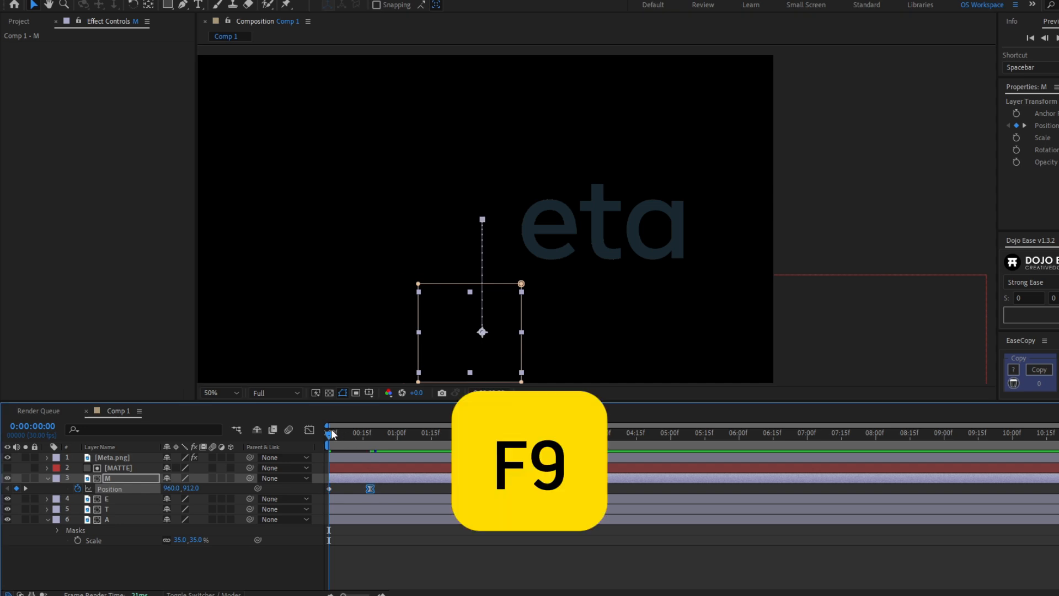
key("space")
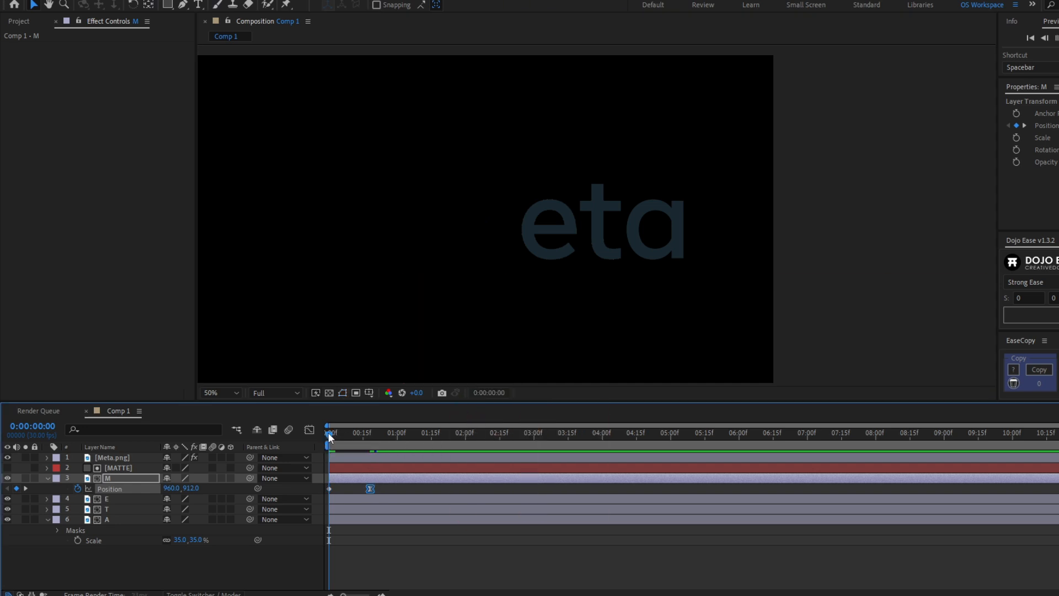
key("space")
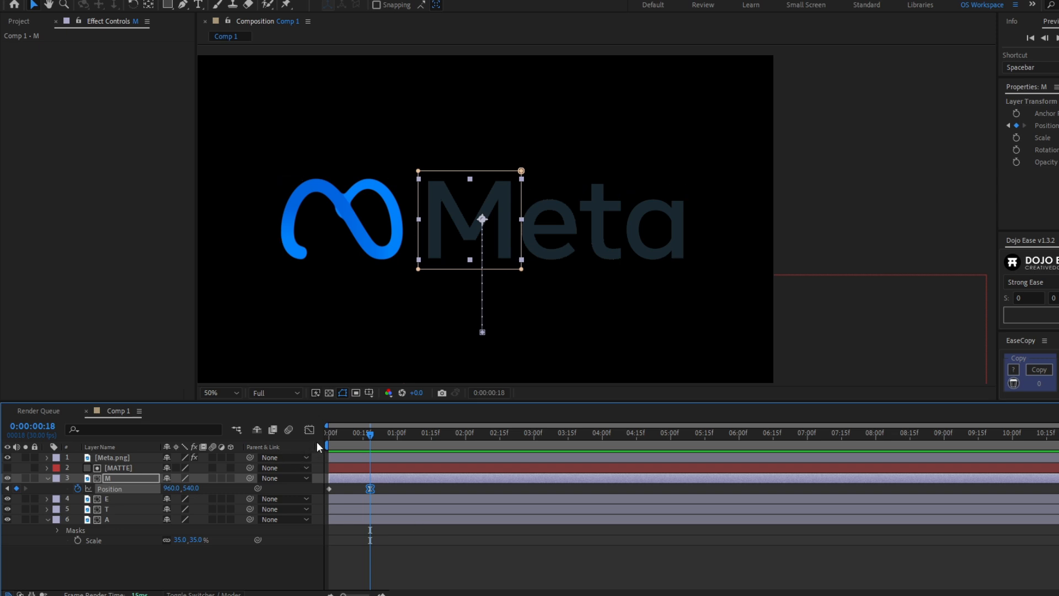
left_click(310, 430)
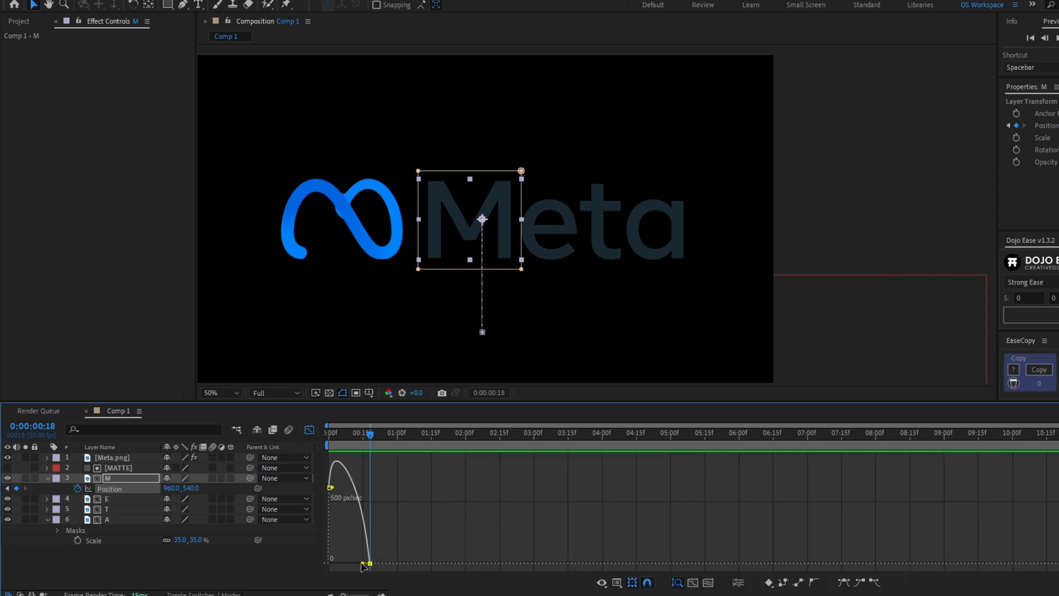
left_click_drag(363, 563, 333, 562)
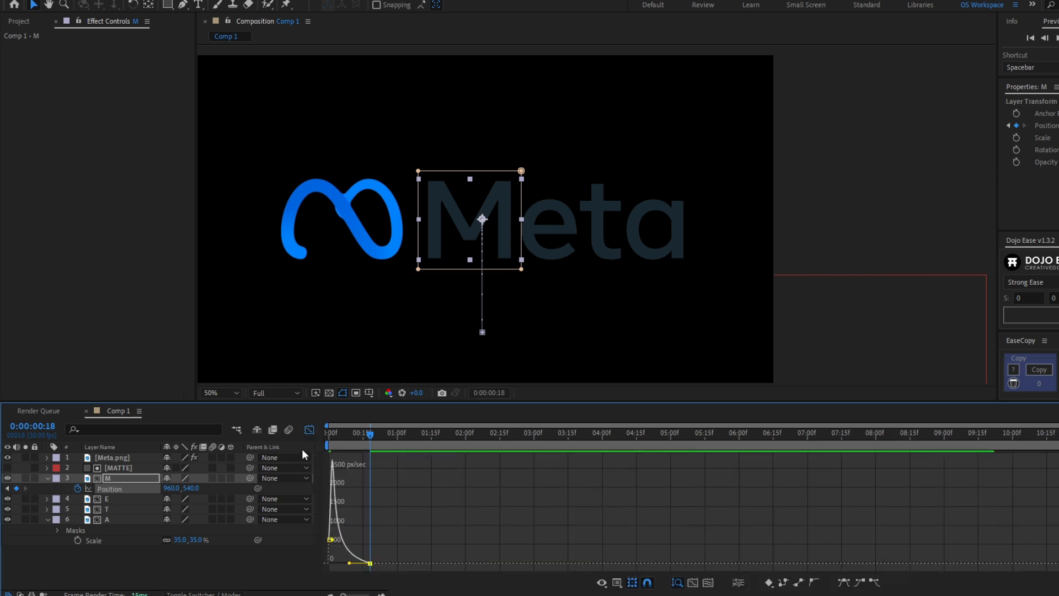
left_click(315, 435)
left_click_drag(356, 434, 322, 435)
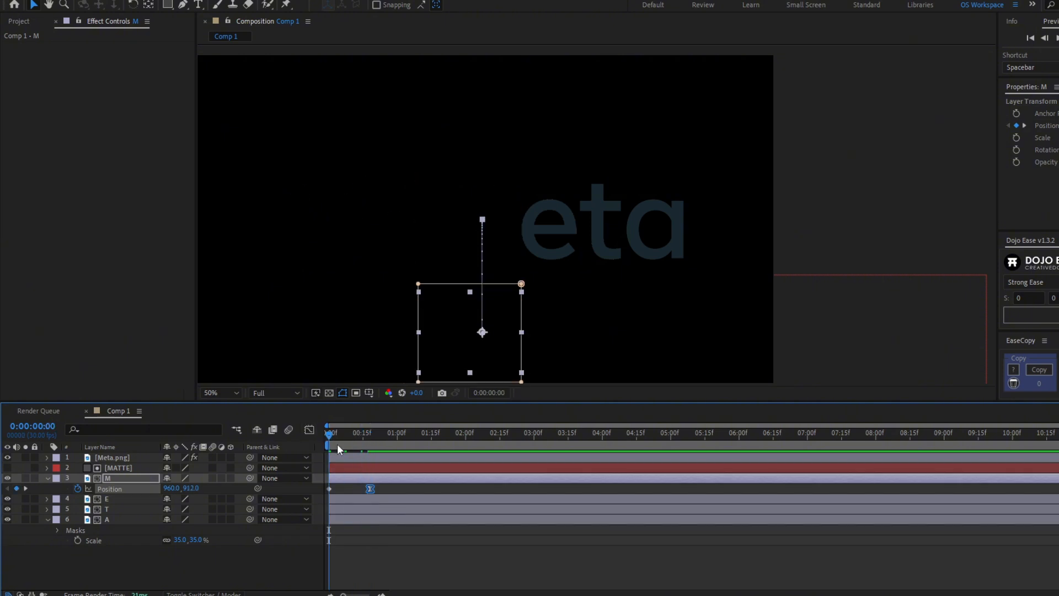
key("space")
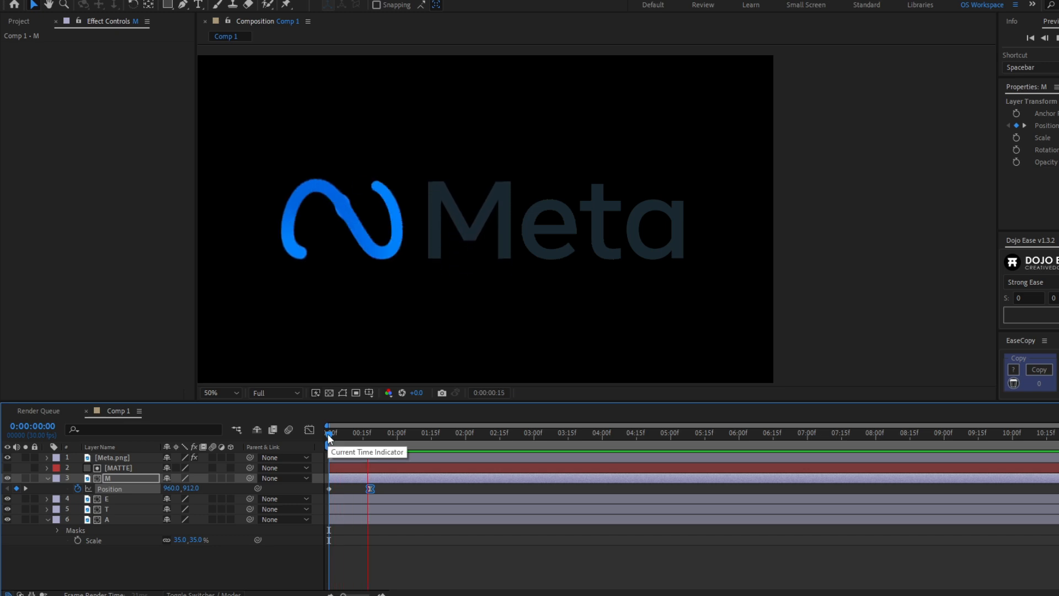
Move the M layer's last position keyframe to about one second and enable motion blur on that layer.
left_click_drag(329, 434, 362, 439)
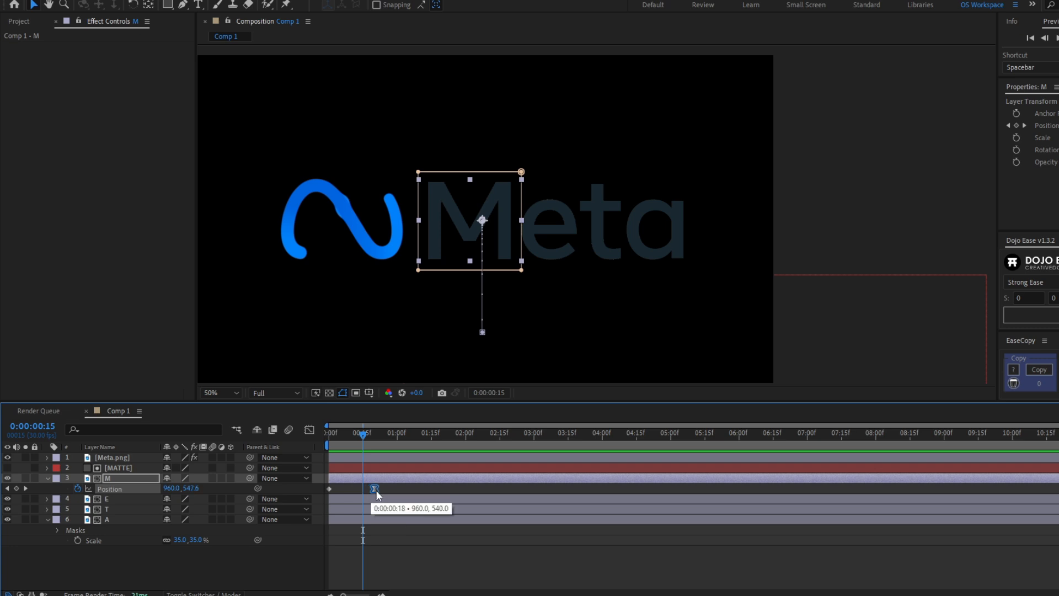
left_click_drag(376, 490, 399, 489)
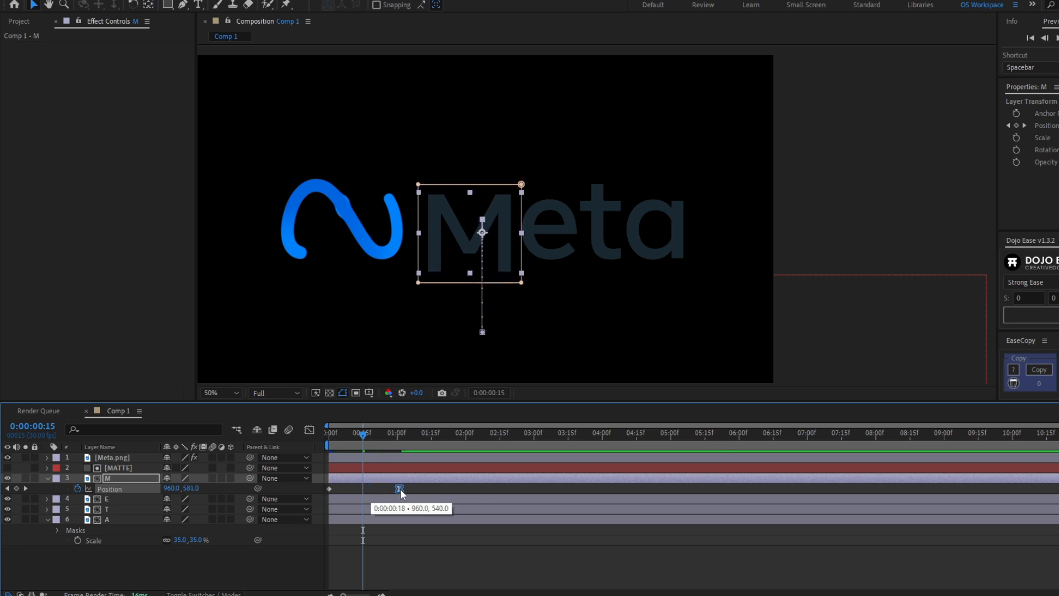
left_click_drag(366, 435, 326, 437)
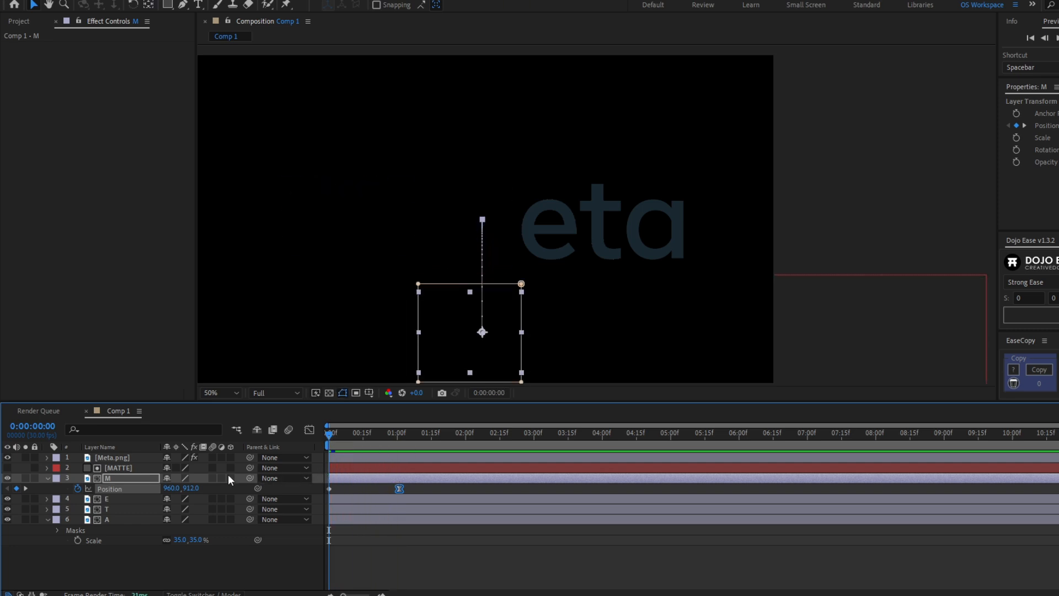
key("space")
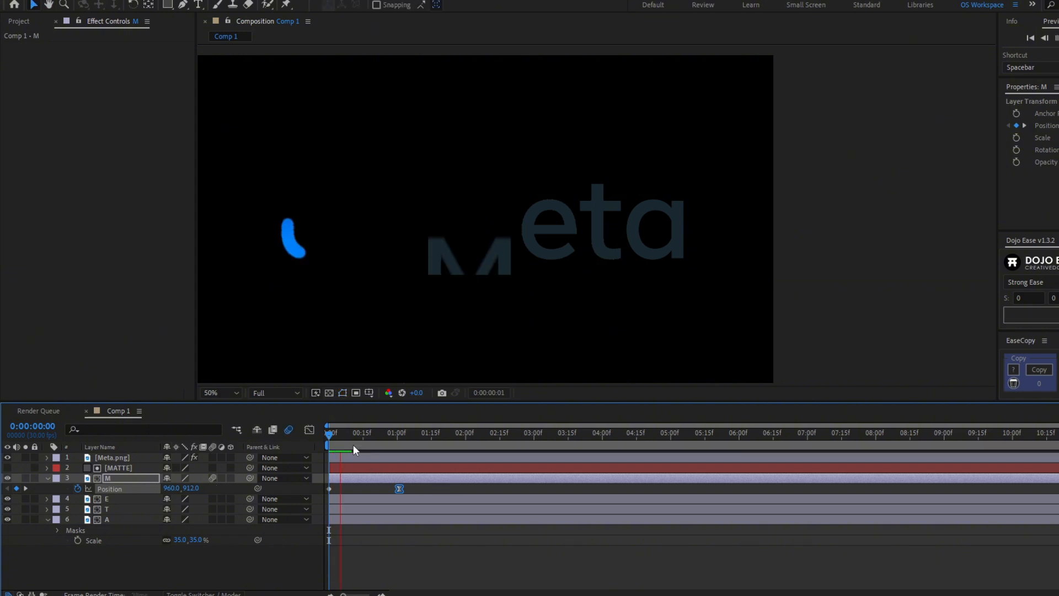
key("space")
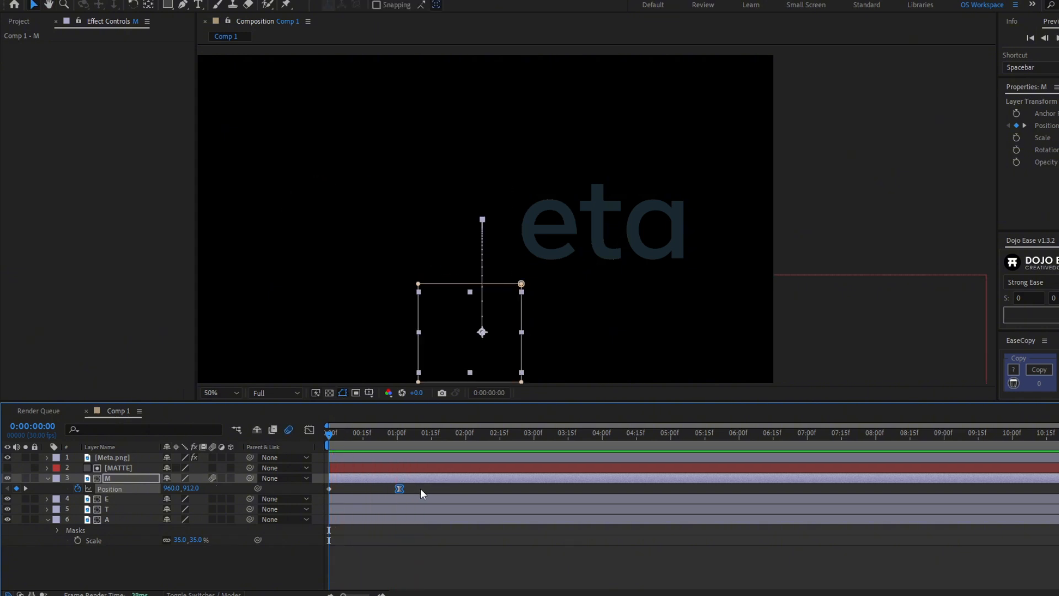
Copy both of the M layer's position keyframes to the E, T and A layers at frame 0.
left_click_drag(421, 489, 324, 484)
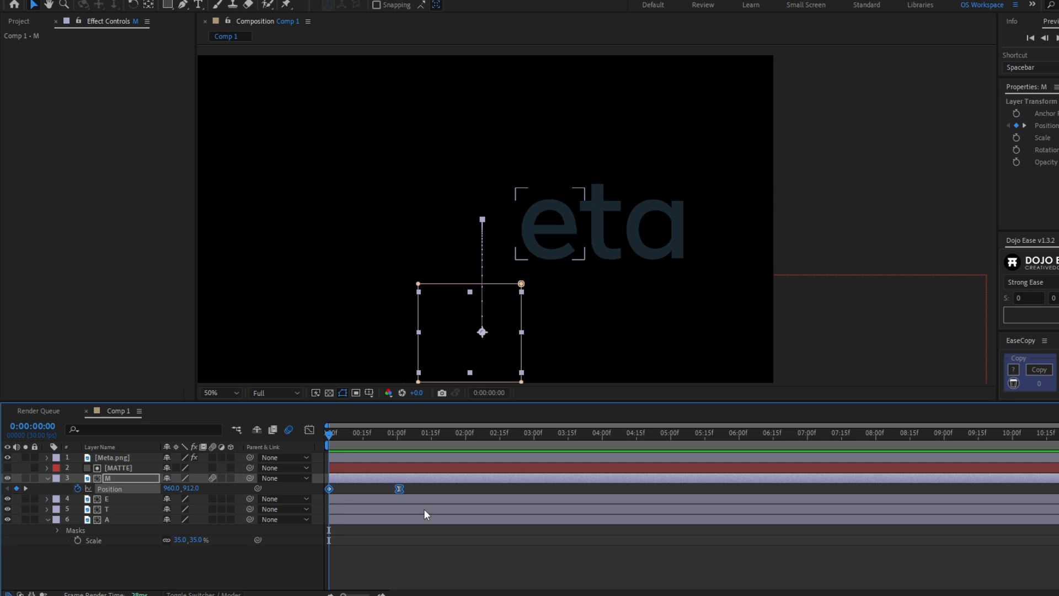
key("ctrl+c")
left_click(386, 498)
left_click(380, 519, "shift")
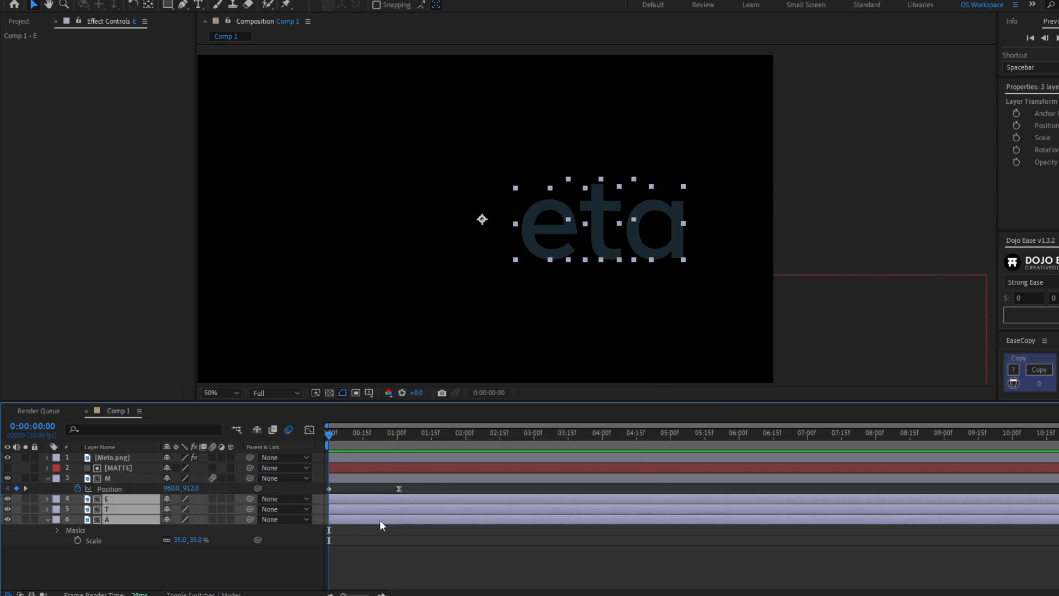
key("ctrl+v")
key("space")
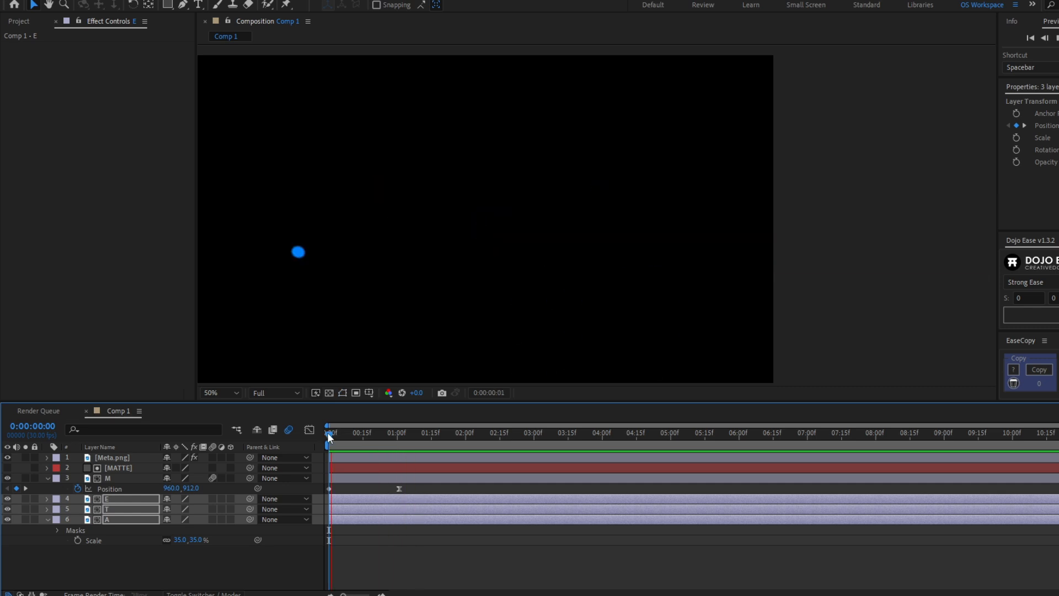
left_click(329, 433)
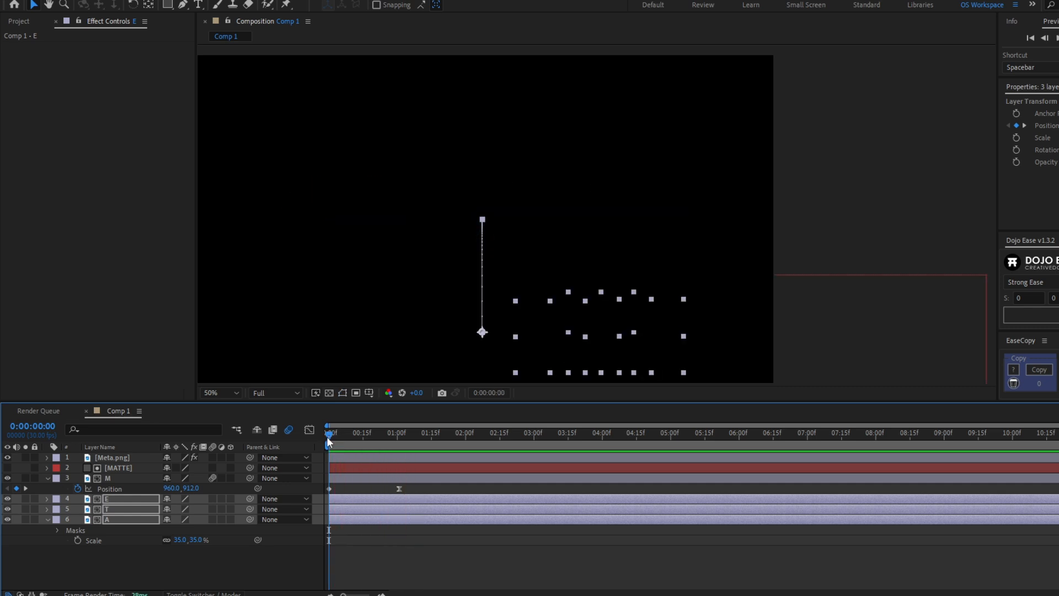
Enable motion blur on the E, T and A layers and preview the animation.
left_click(213, 499)
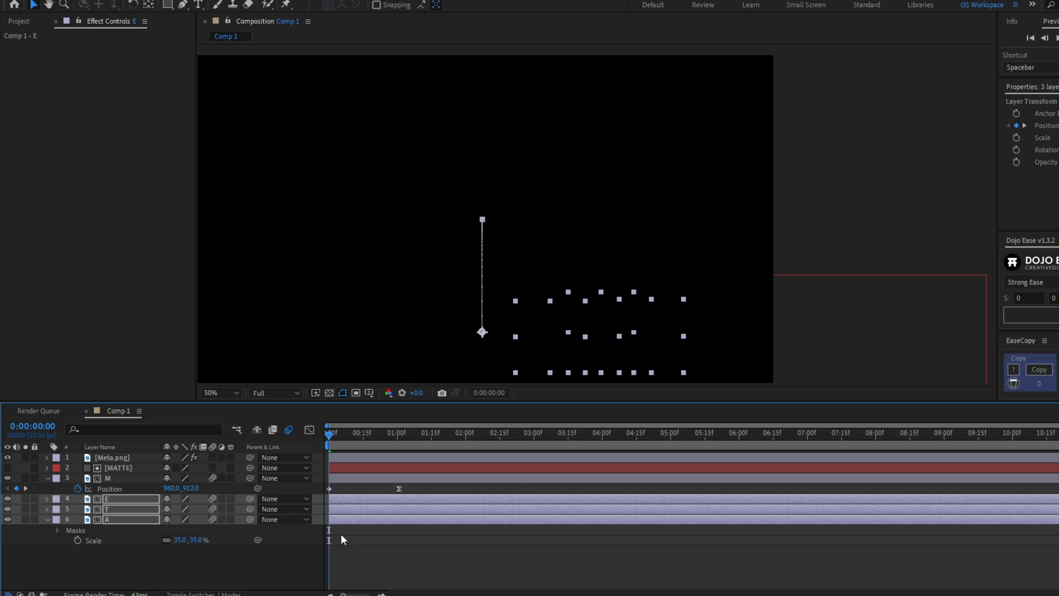
left_click(341, 535)
key("space")
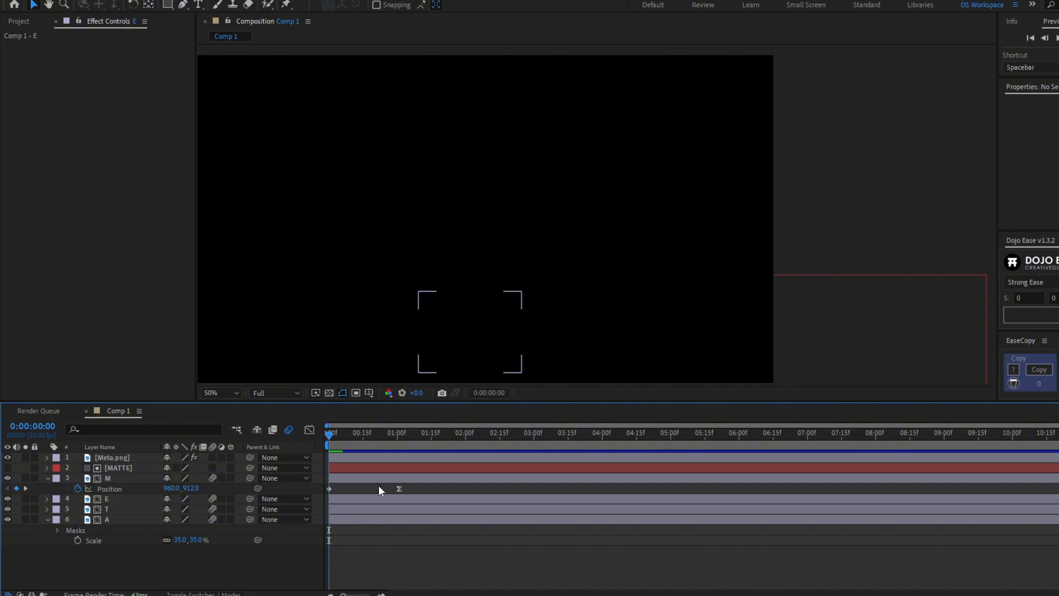
Stagger the E, T and A layers to start at frames 5, 10 and 15, and preview the letter reveal.
key("Page_Down")
key("Page_Down")
key("Page_Down")
key("Page_Down")
key("Page_Down")
left_click_drag(345, 501, 408, 525)
key("Page_Down")
key("Page_Down")
key("Page_Down")
key("Page_Down")
key("Page_Down")
key("Page_Down")
key("Page_Down")
key("Page_Down")
key("Page_Down")
key("Page_Down")
left_click(412, 545)
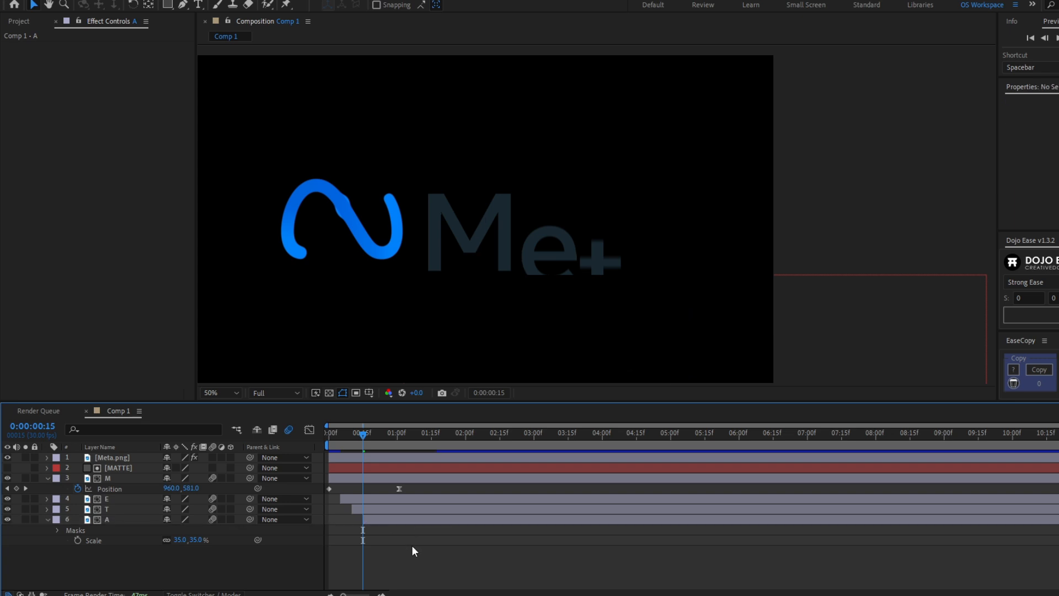
left_click_drag(362, 436, 299, 432)
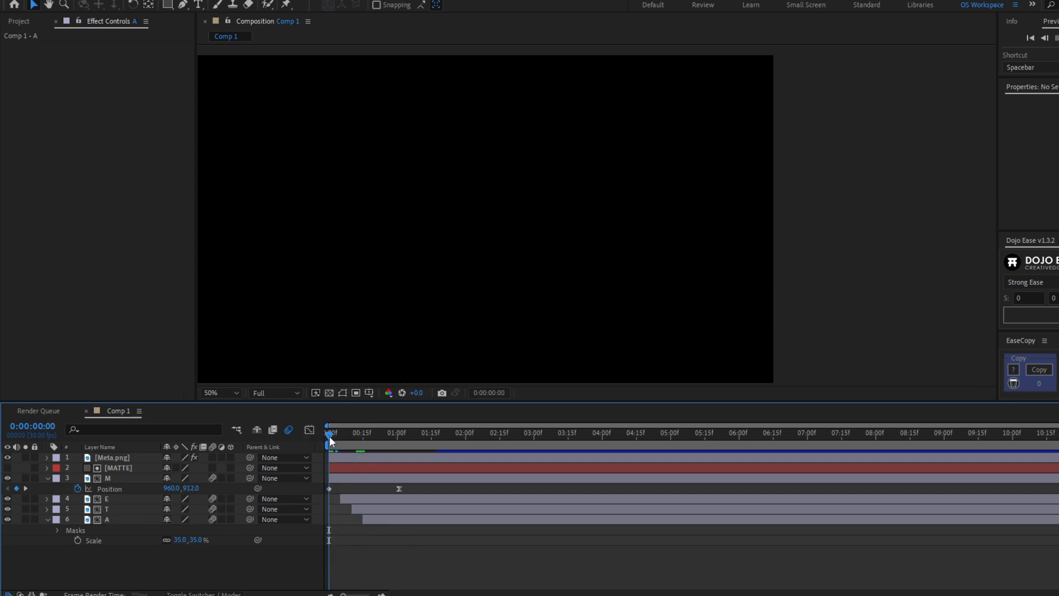
key("space")
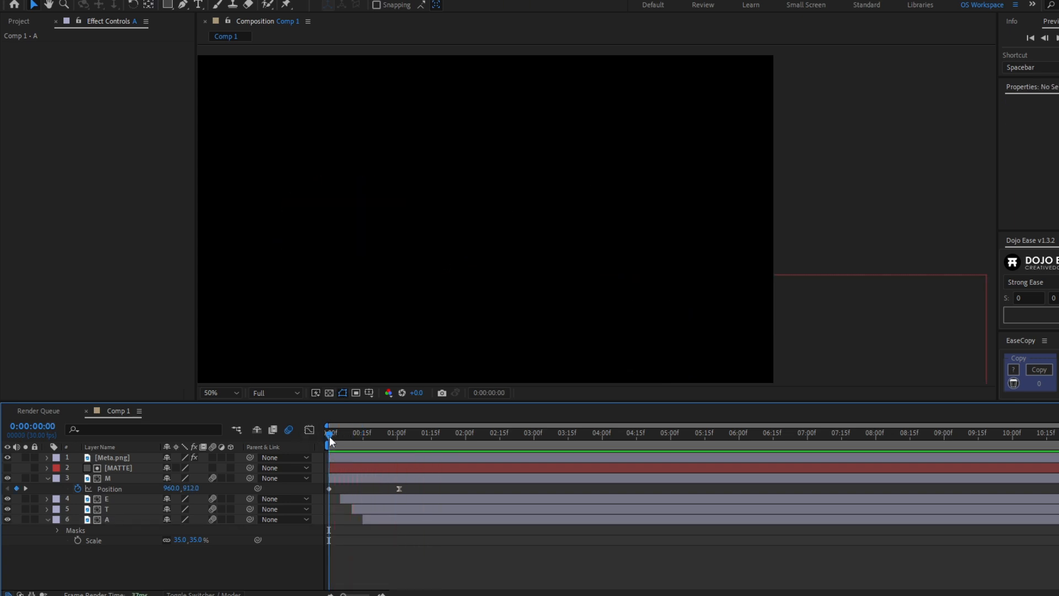
key("space")
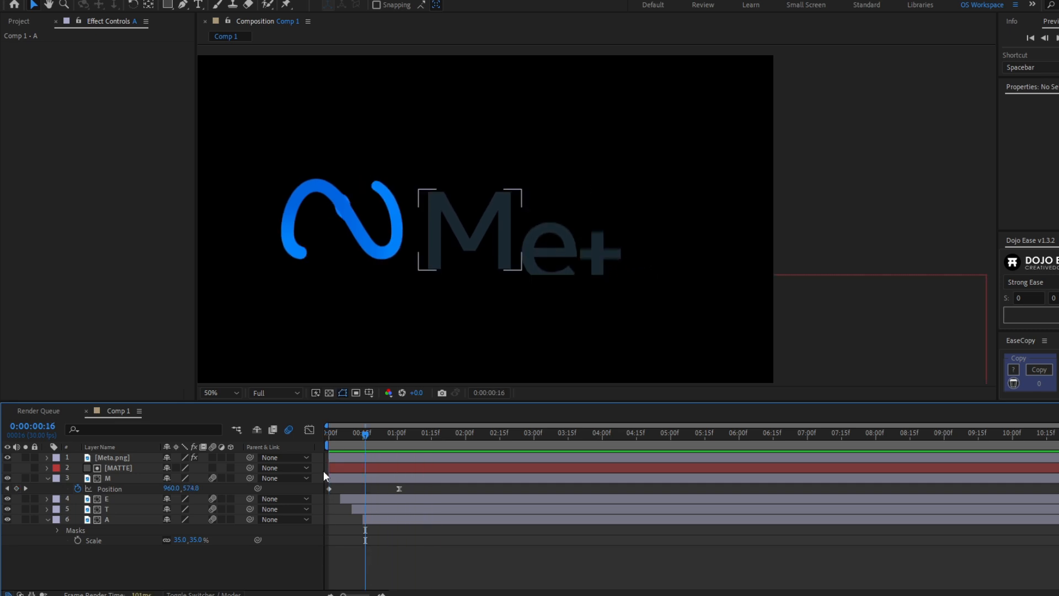
At frame 15, move the MATTE solid up slightly so its upper edge sits closer beneath the lettering.
left_click_drag(332, 442, 363, 454)
left_click(402, 470)
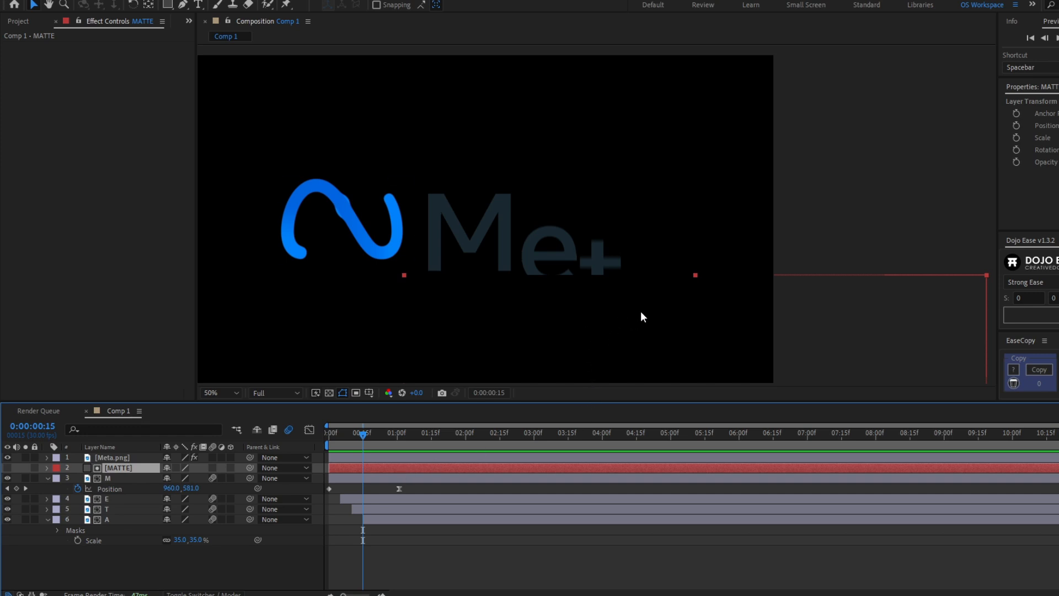
left_click_drag(631, 335, 632, 328)
key("ctrl+z")
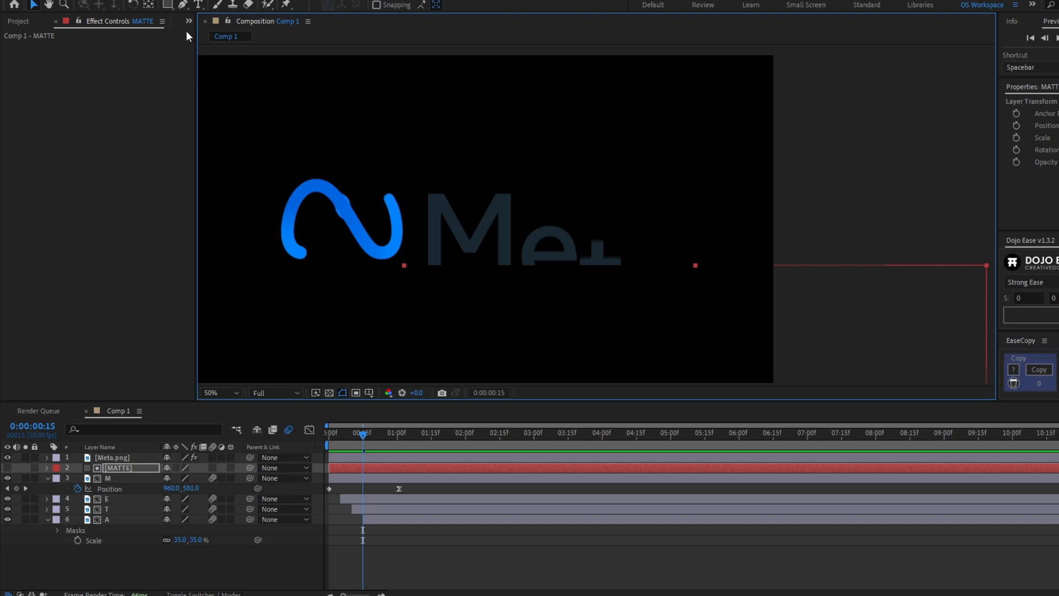
Add a full-size rectangular mask to the MATTE solid with a 50-pixel feather and a -50-pixel expansion.
double_click(169, 6)
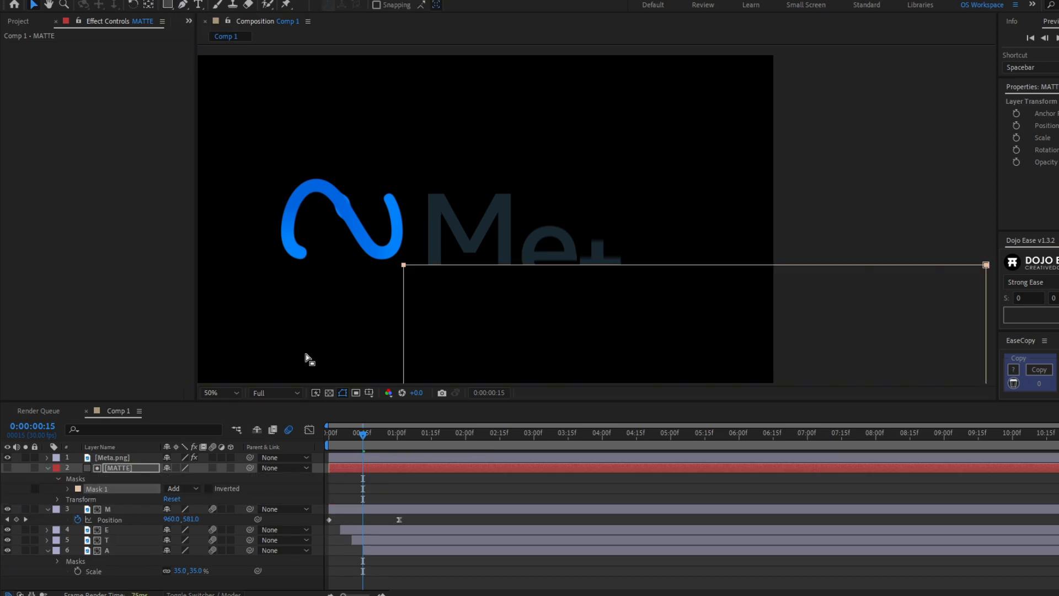
key("f")
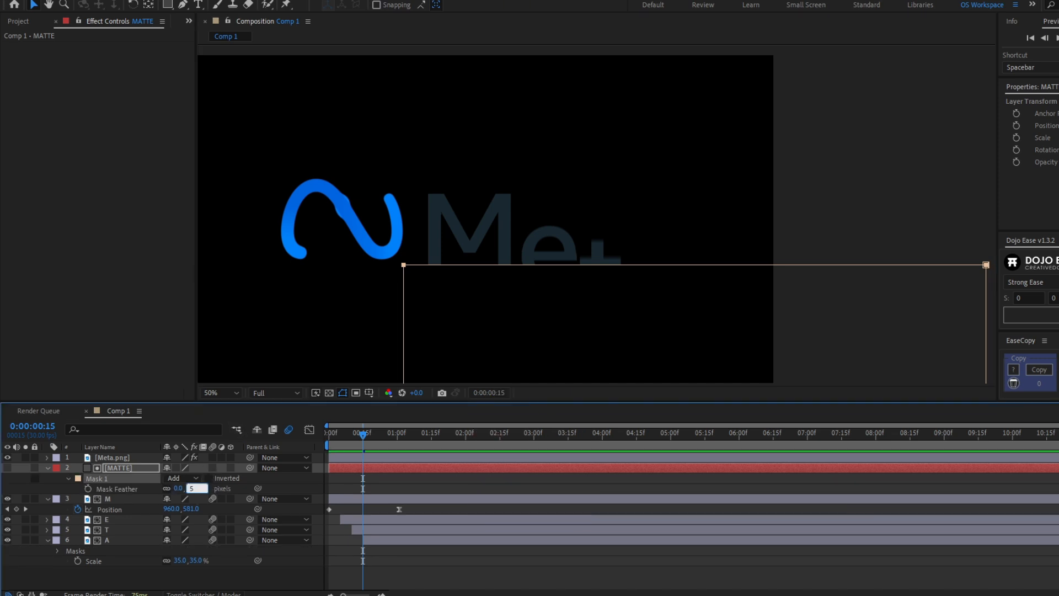
key("Return")
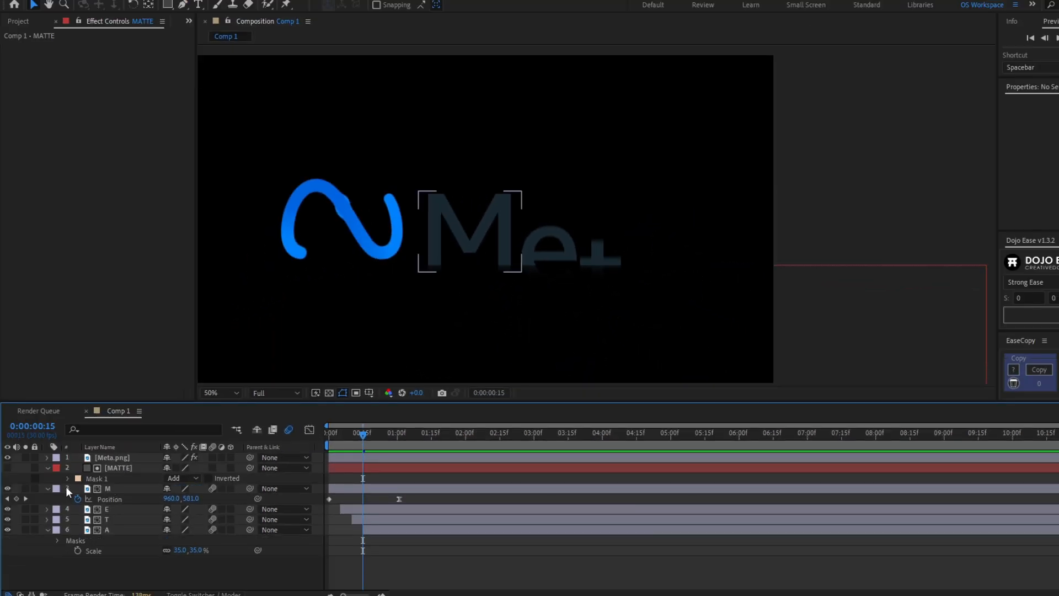
left_click(67, 479)
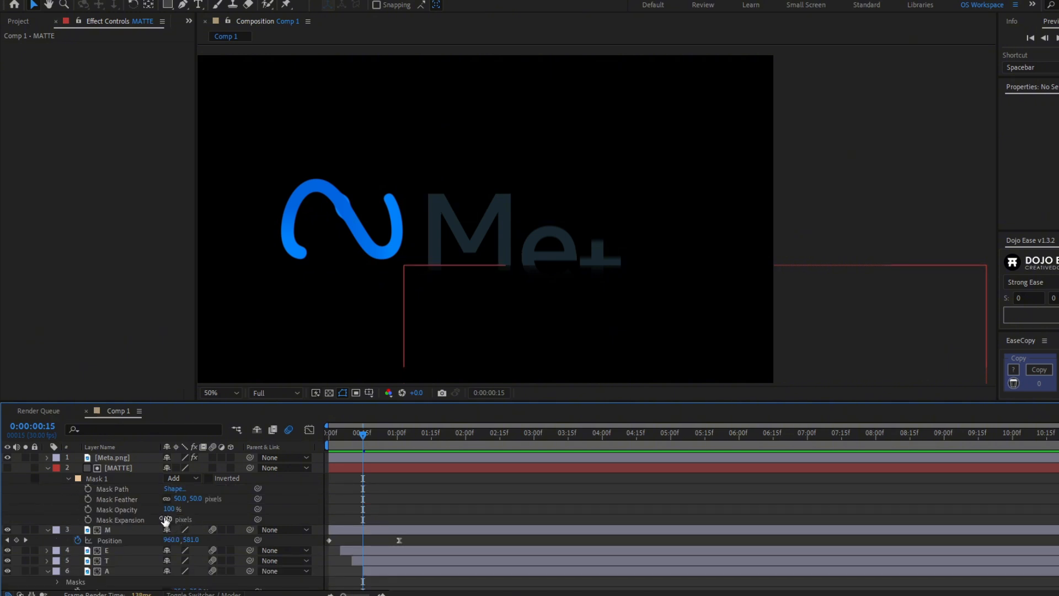
type("0")
key("Return")
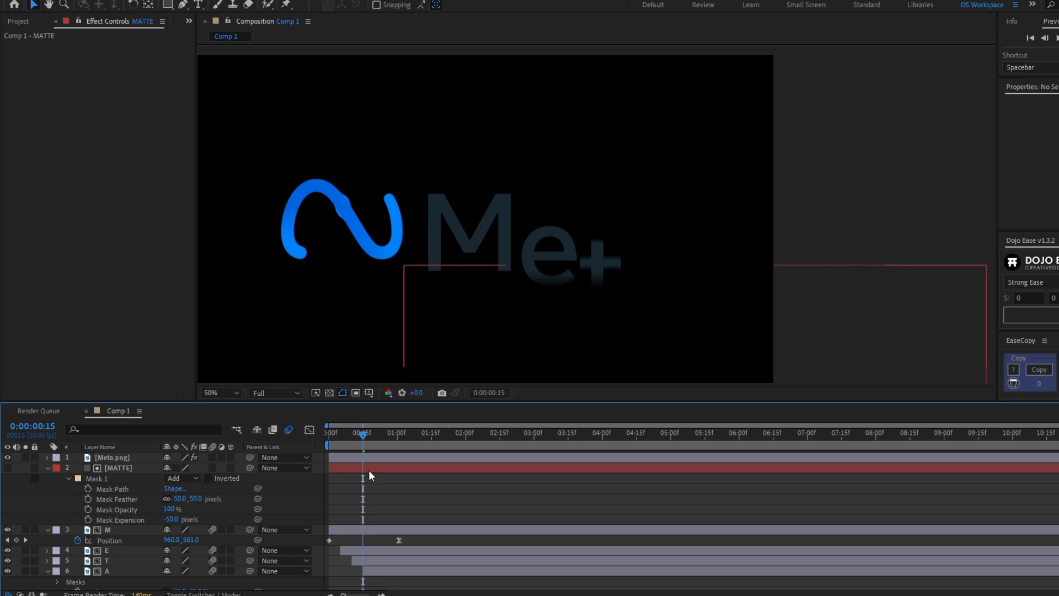
Shift the MATTE solid left until it extends beneath the infinity symbol, and preview the letter reveal from frame 0.
left_click_drag(357, 436, 323, 442)
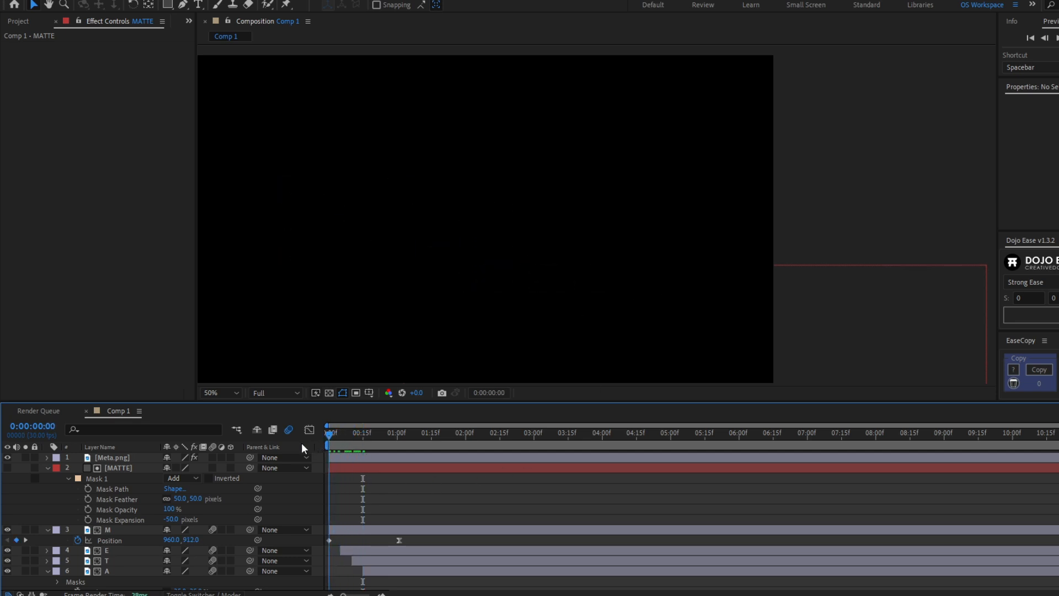
left_click(432, 335)
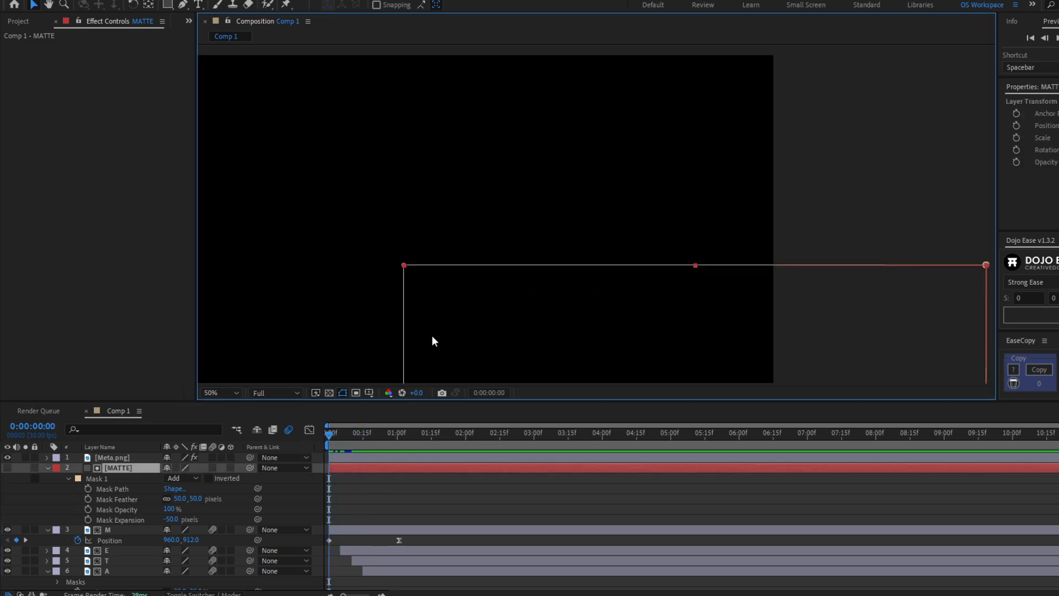
left_click_drag(597, 316, 526, 317)
left_click(364, 499)
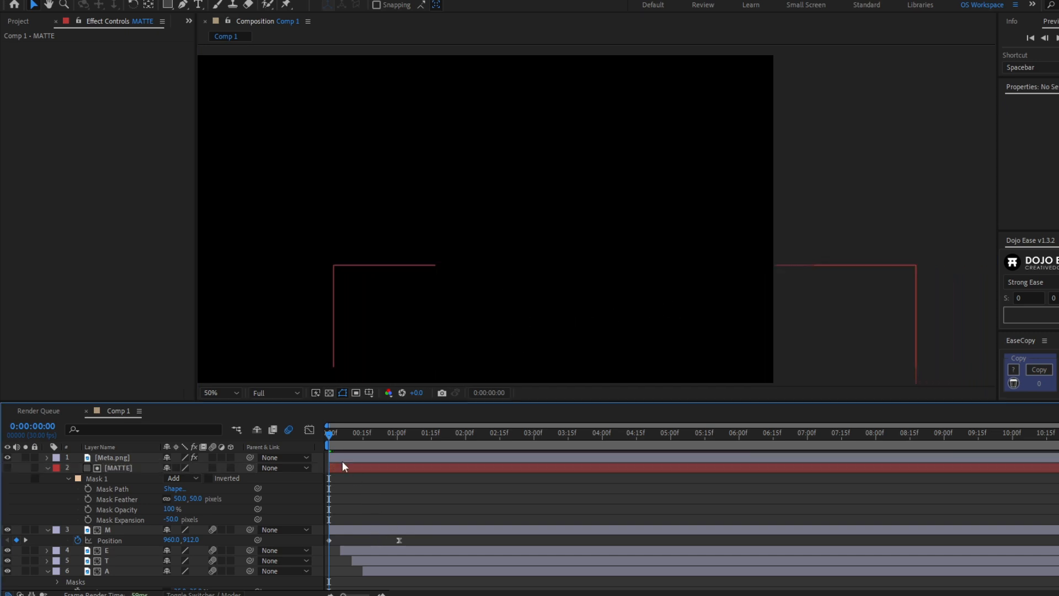
key("space")
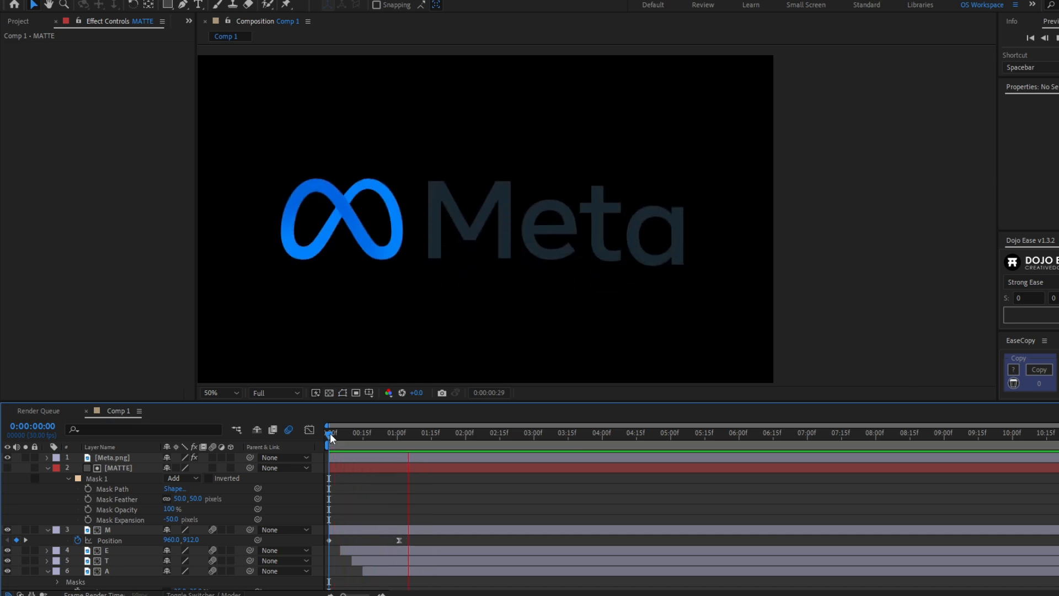
key("space")
key("u")
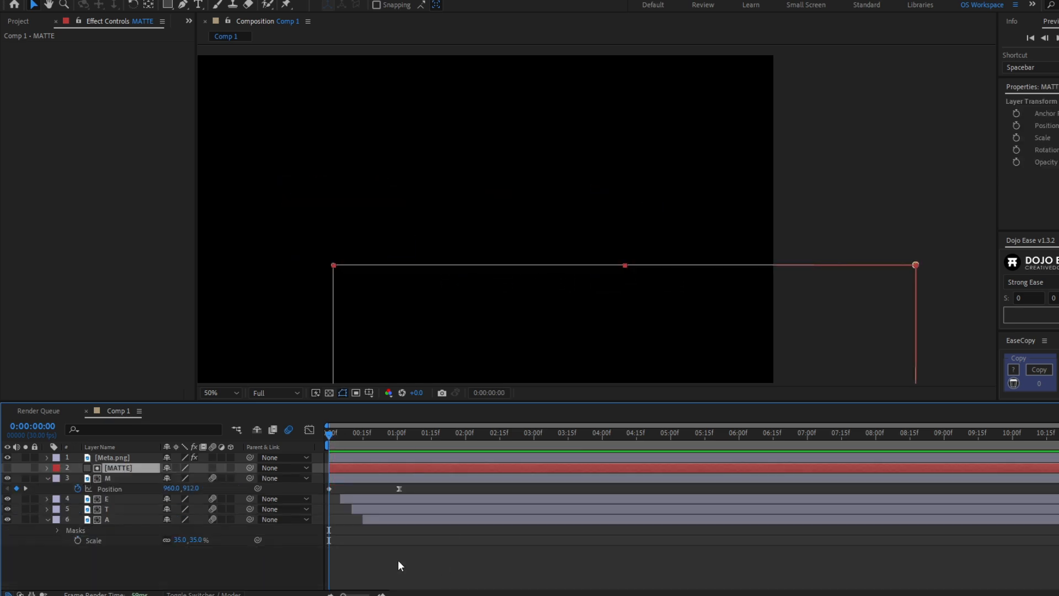
Create a white (FFFFFF) 1920 x 1080 solid named Background and place it beneath all other layers.
key("ctrl+y")
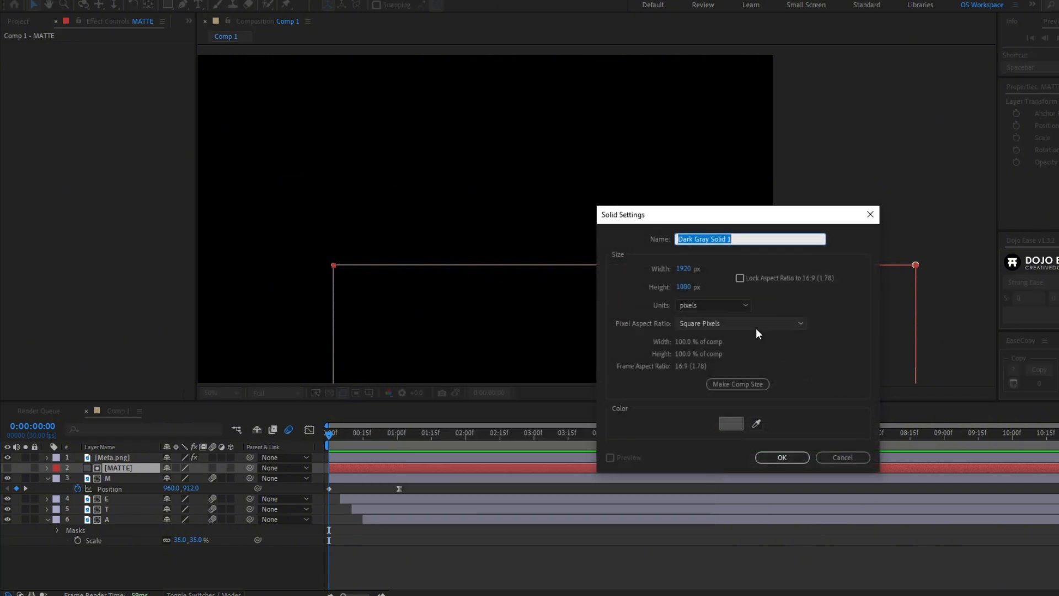
type("Background")
left_click(732, 424)
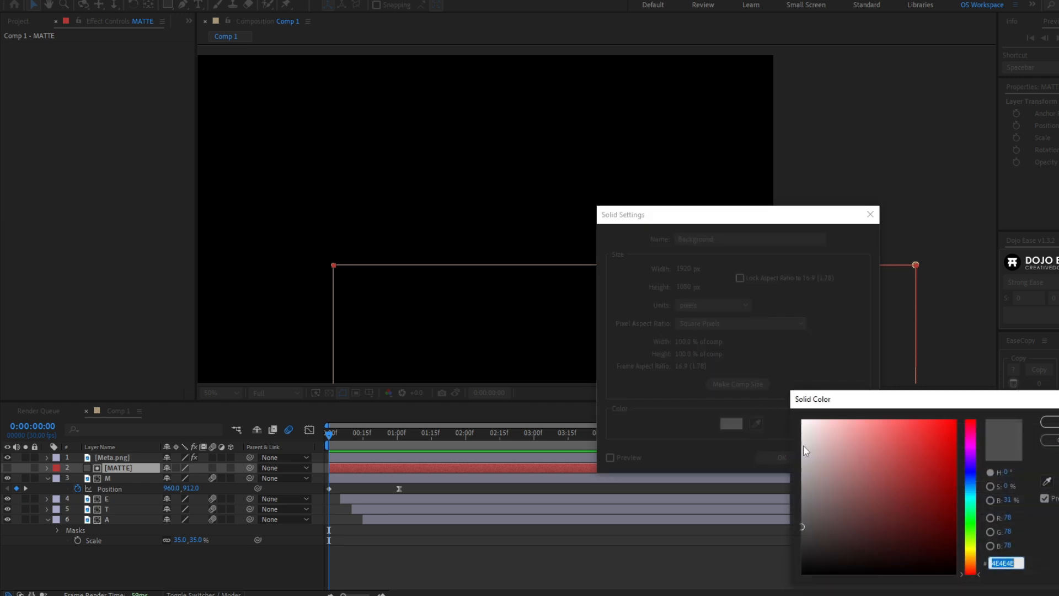
left_click_drag(853, 422, 695, 406)
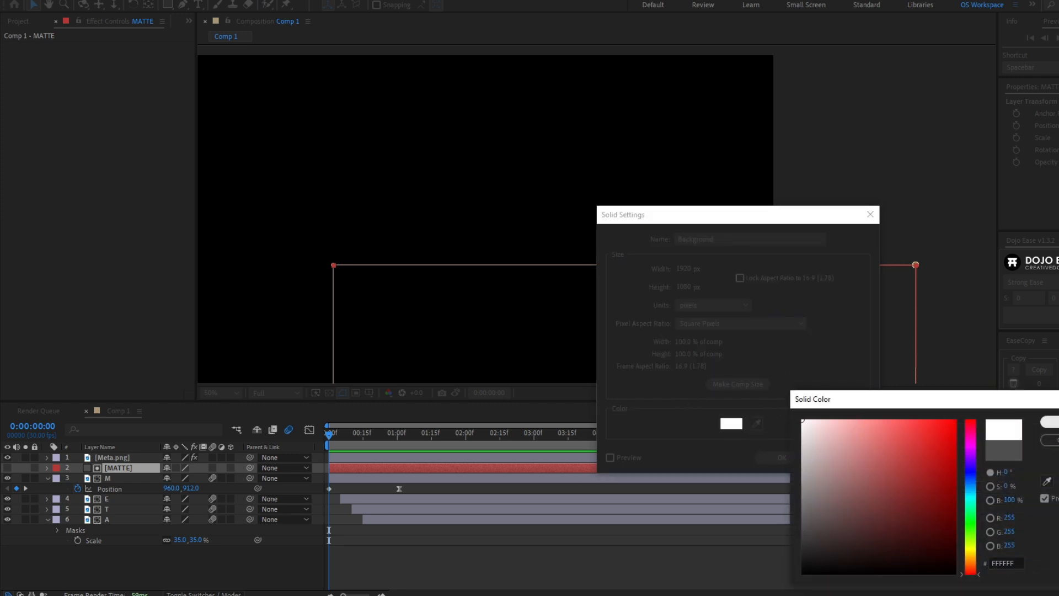
left_click(1051, 422)
left_click(776, 457)
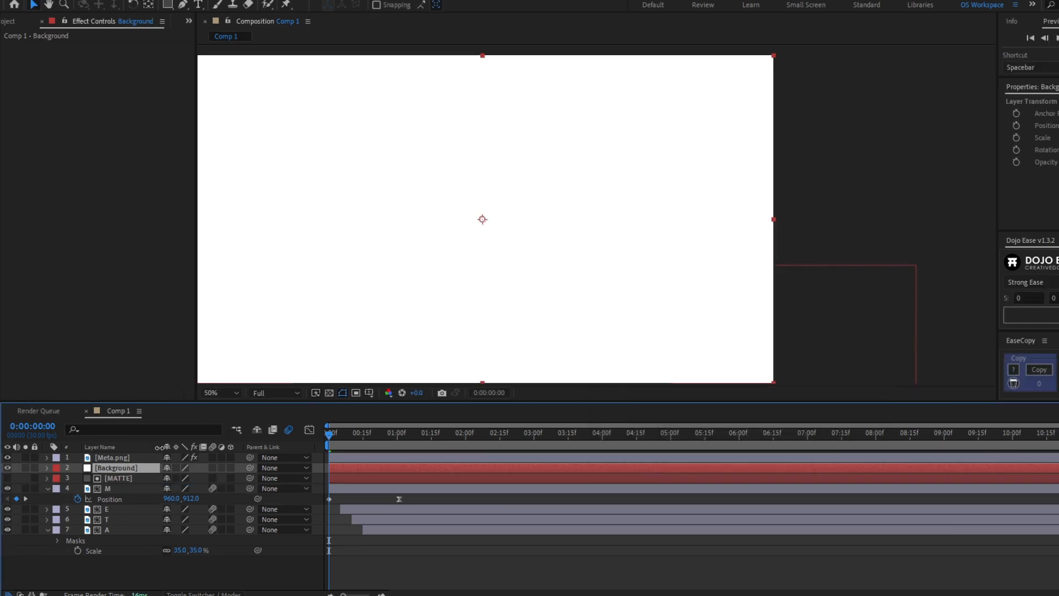
left_click_drag(128, 468, 127, 551)
With the full logo in view, apply CC Vignette to the Background solid and adjust its Amount and Angle of View for soft dark edges.
left_click_drag(330, 435, 423, 443)
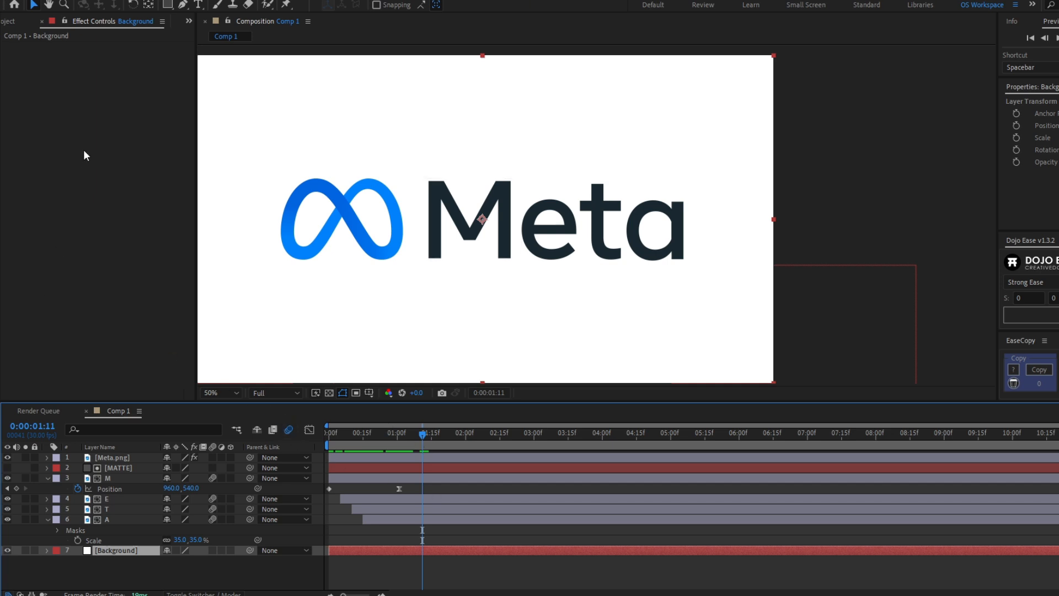
key("ctrl+space")
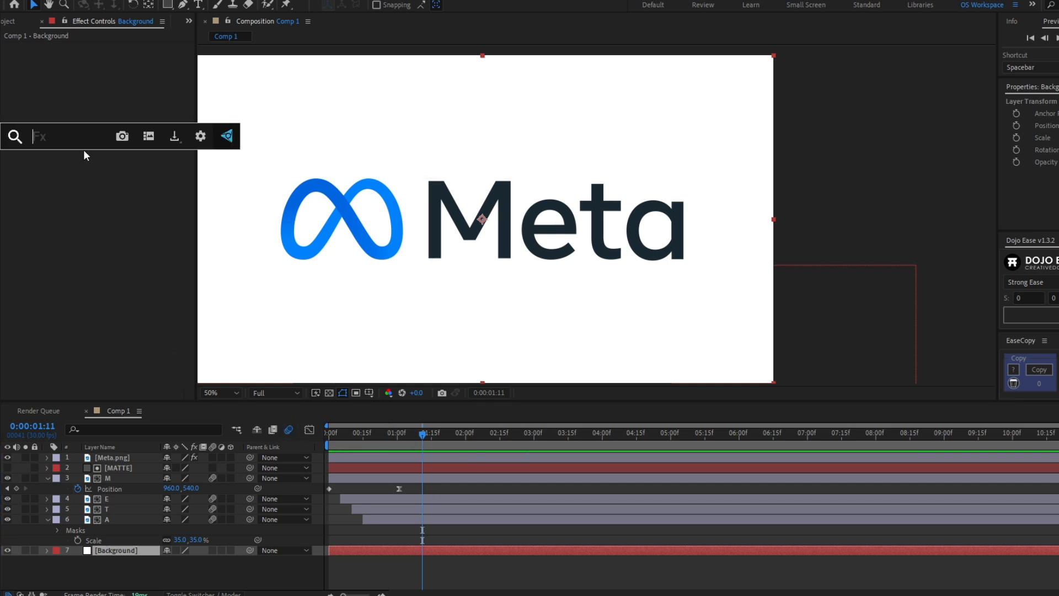
type("vigne")
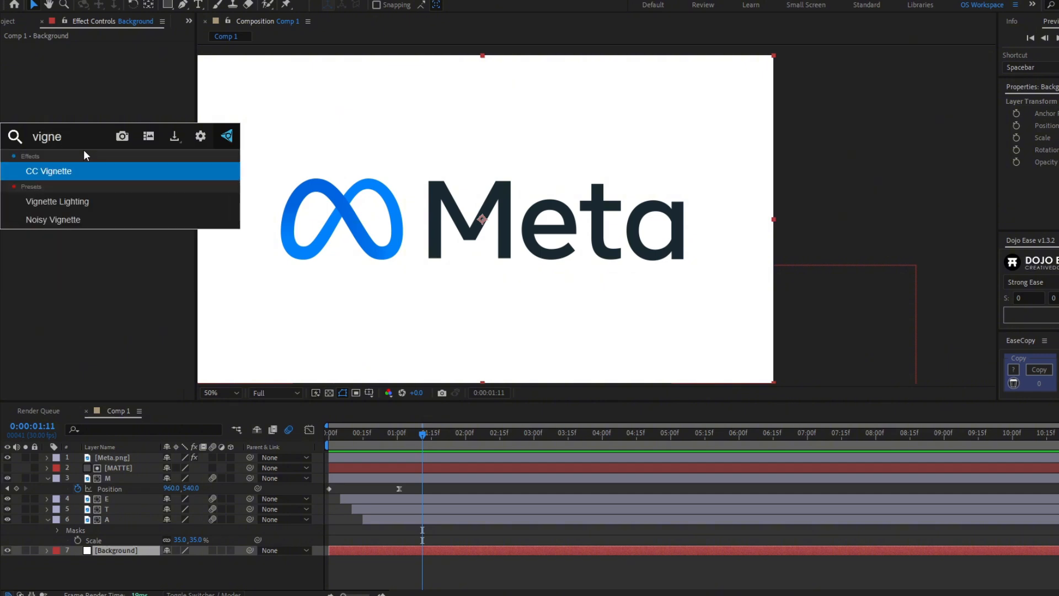
key("Return")
left_click_drag(114, 66, 65, 68)
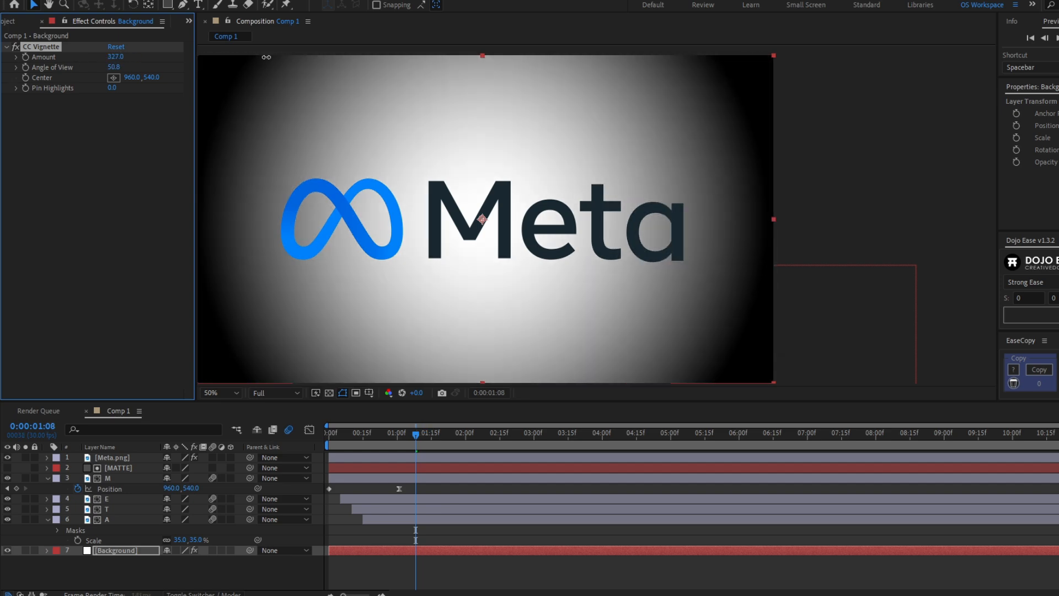
left_click_drag(114, 67, 16, 89)
left_click_drag(116, 57, 219, 70)
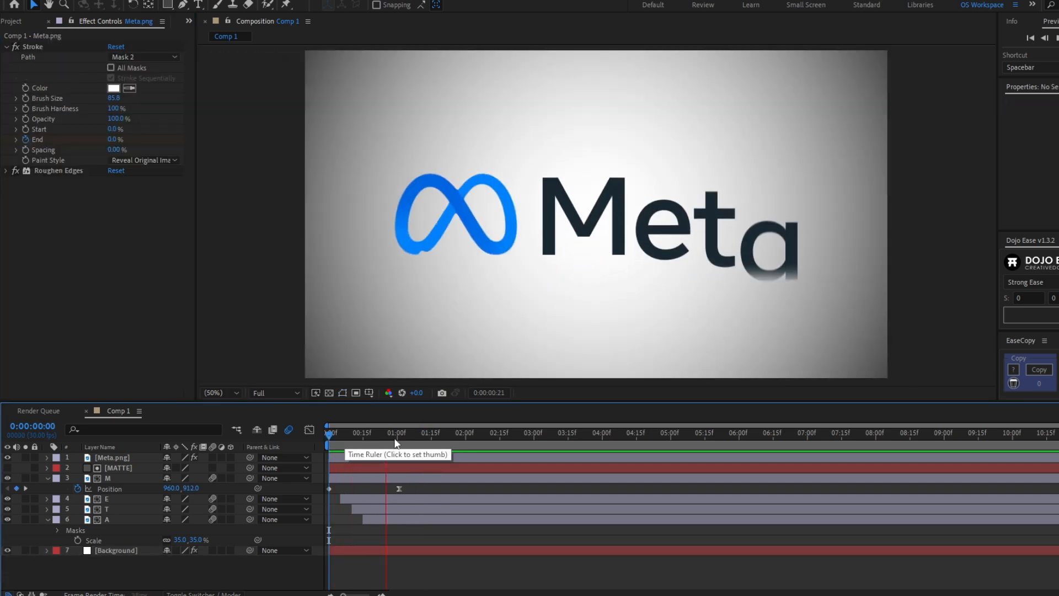
End the work area at 0:00:02:10 and preview the trimmed animation from the start.
left_click(501, 434)
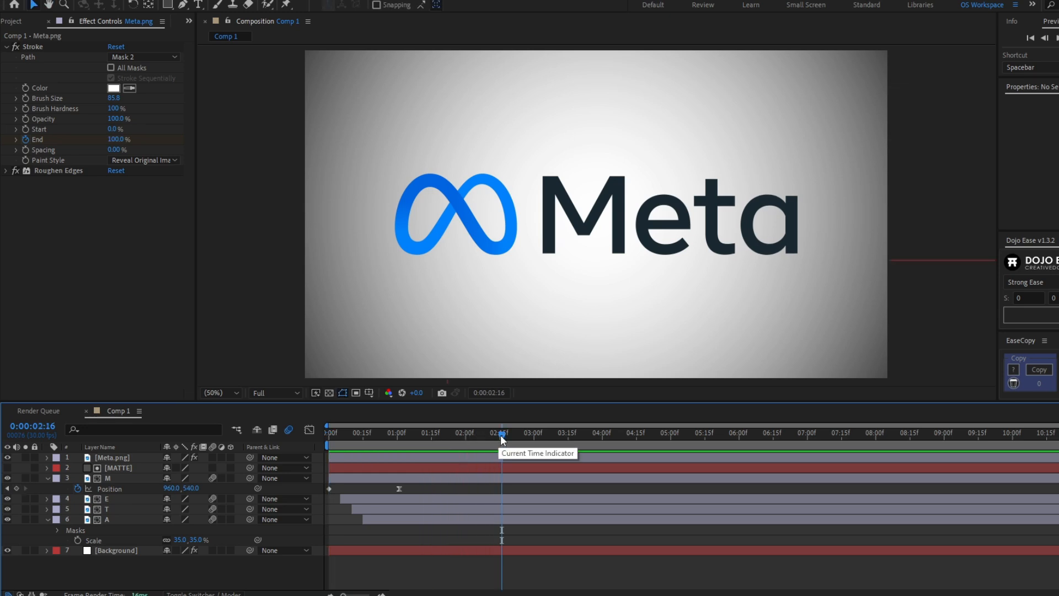
left_click_drag(495, 434, 488, 435)
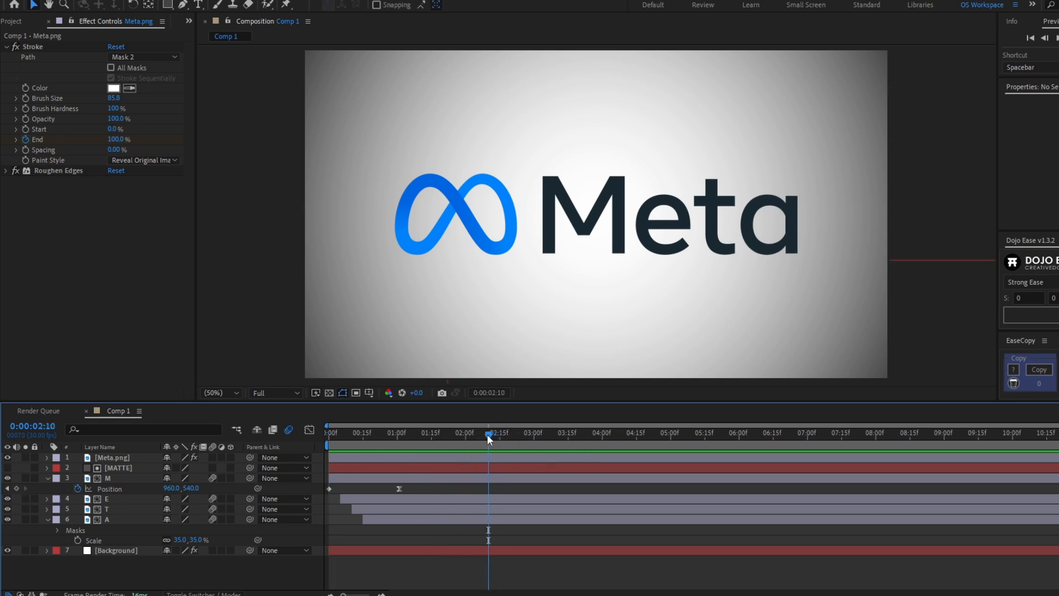
key("n")
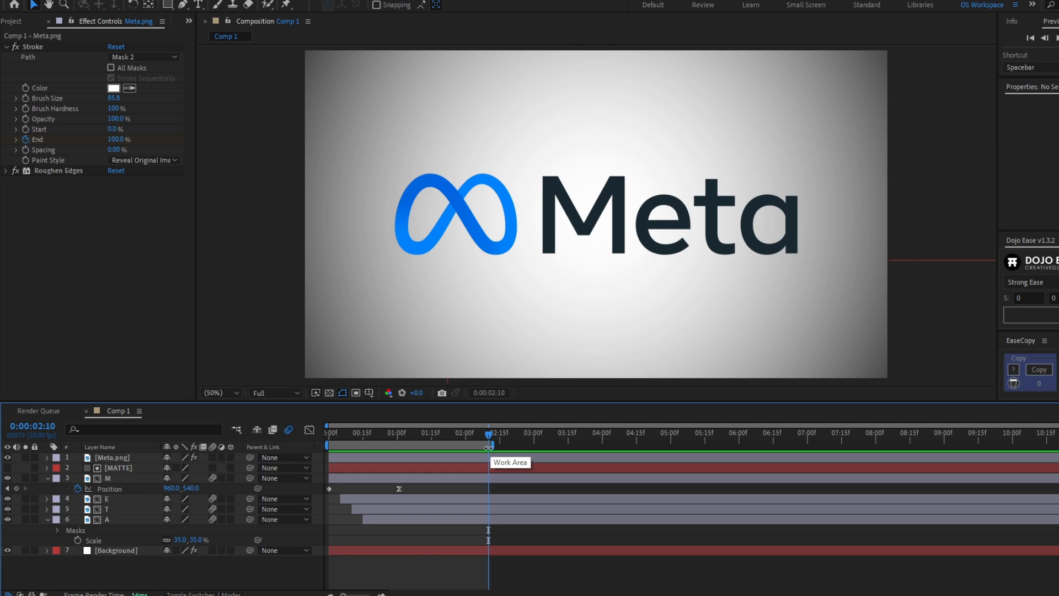
left_click_drag(488, 434, 276, 436)
key("space")
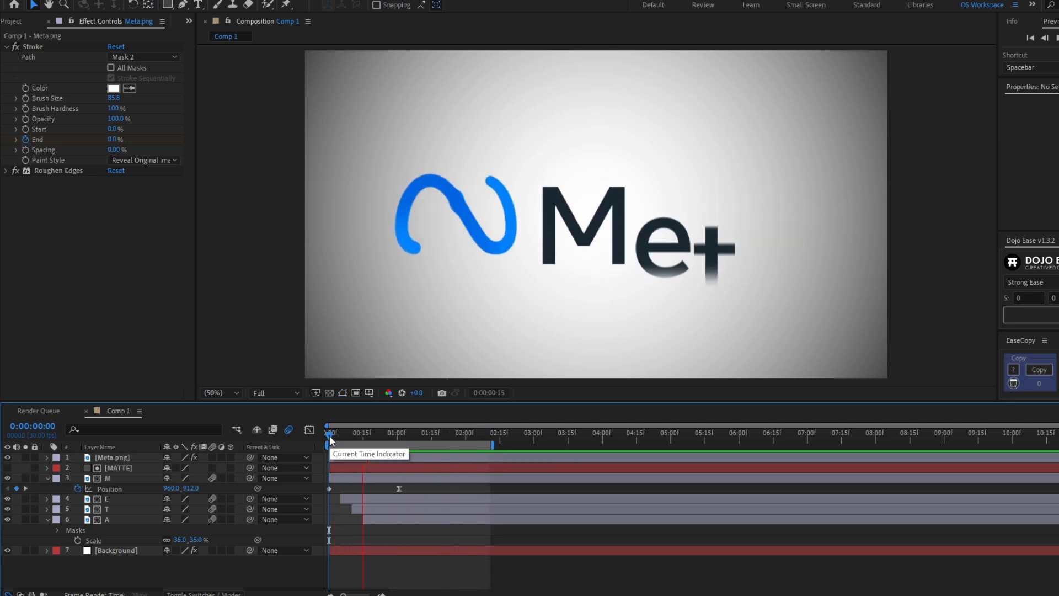
key("space")
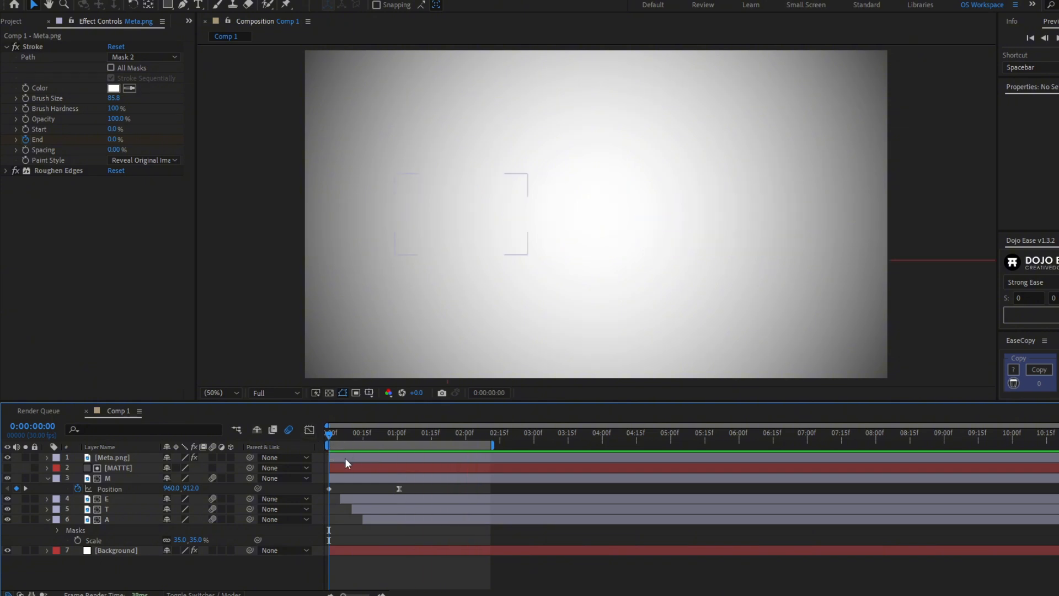
Add Comp 1 to the render queue and set its output module format to H.264.
key("ctrl+m")
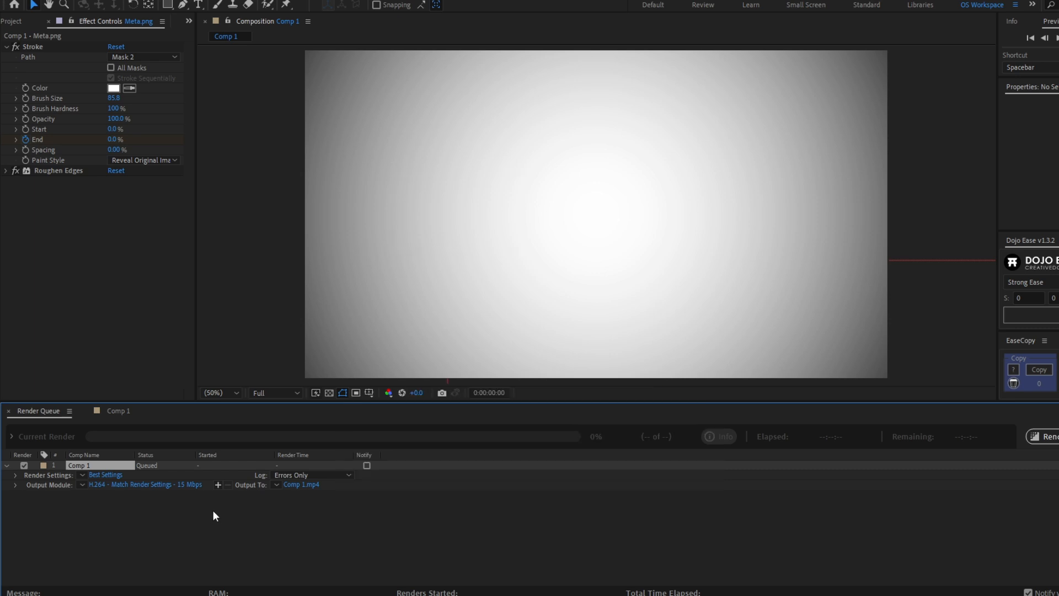
left_click(153, 485)
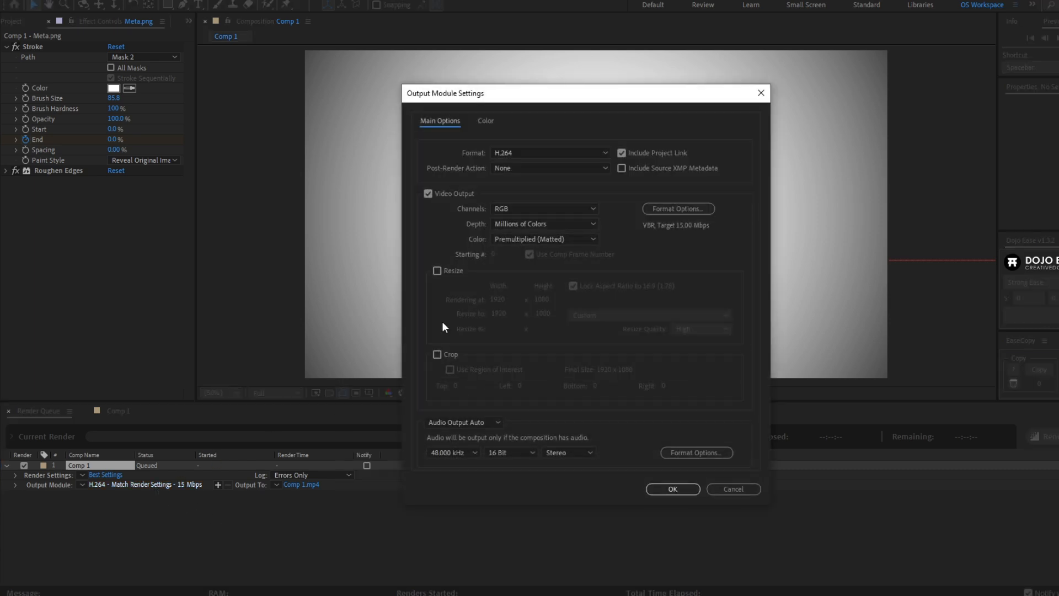
left_click(551, 150)
left_click(539, 209)
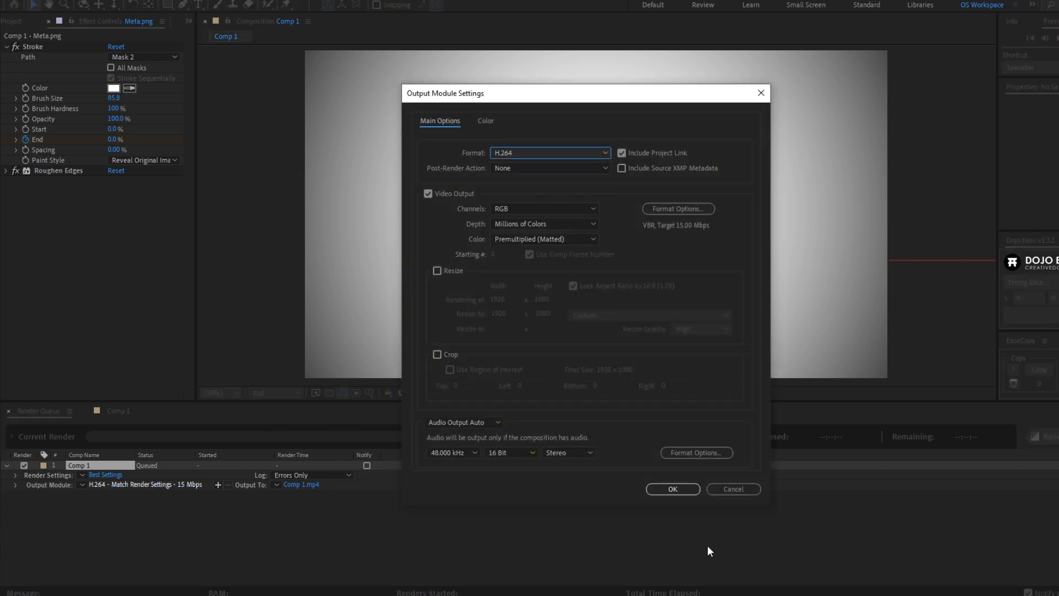
left_click(671, 491)
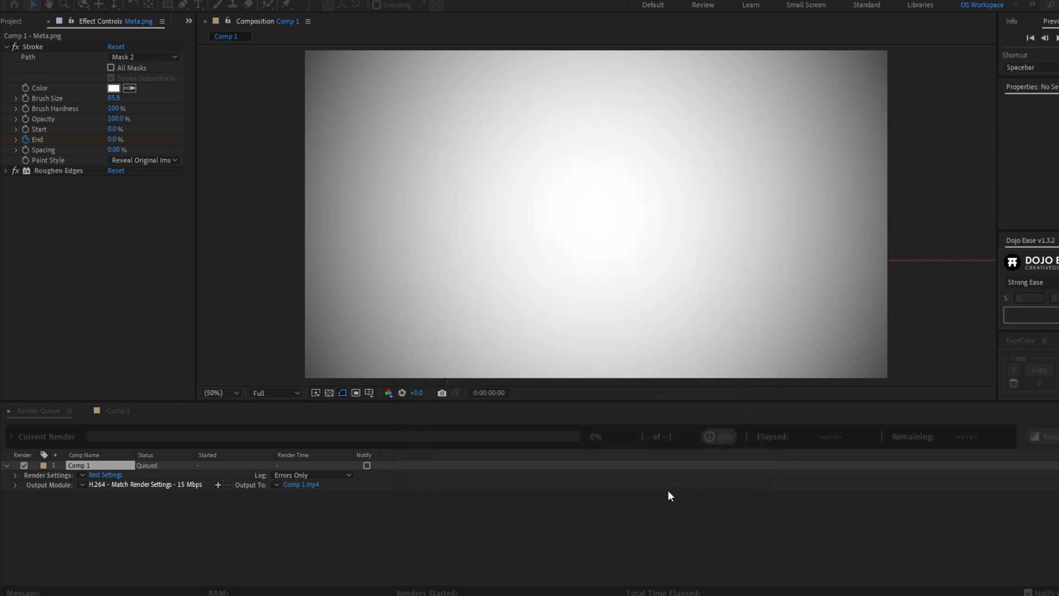
Name the output file Meta Logo Animation.mp4 on the Desktop and render the composition.
left_click(309, 487)
left_click(117, 503)
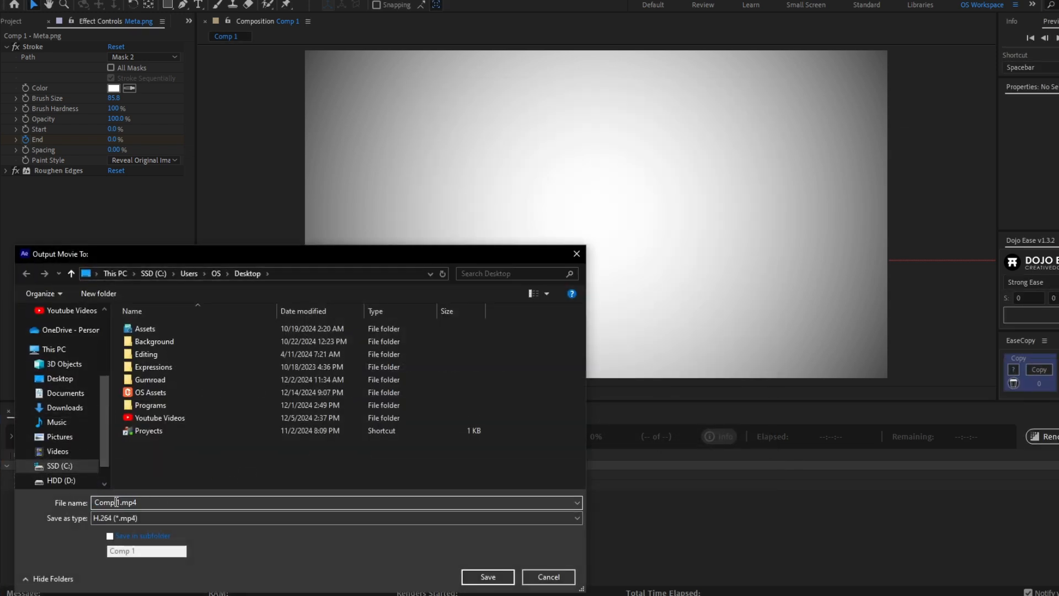
left_click_drag(117, 502, 1, 508)
key("BackSpace")
key("Delete")
type("Meta Logo Animation")
key("Return")
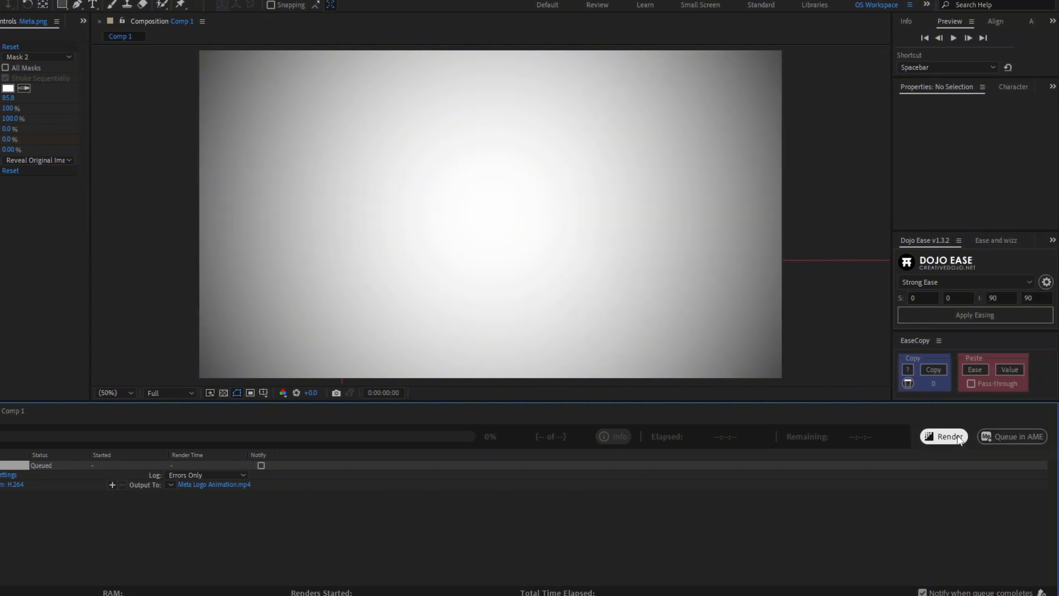
left_click(1042, 436)
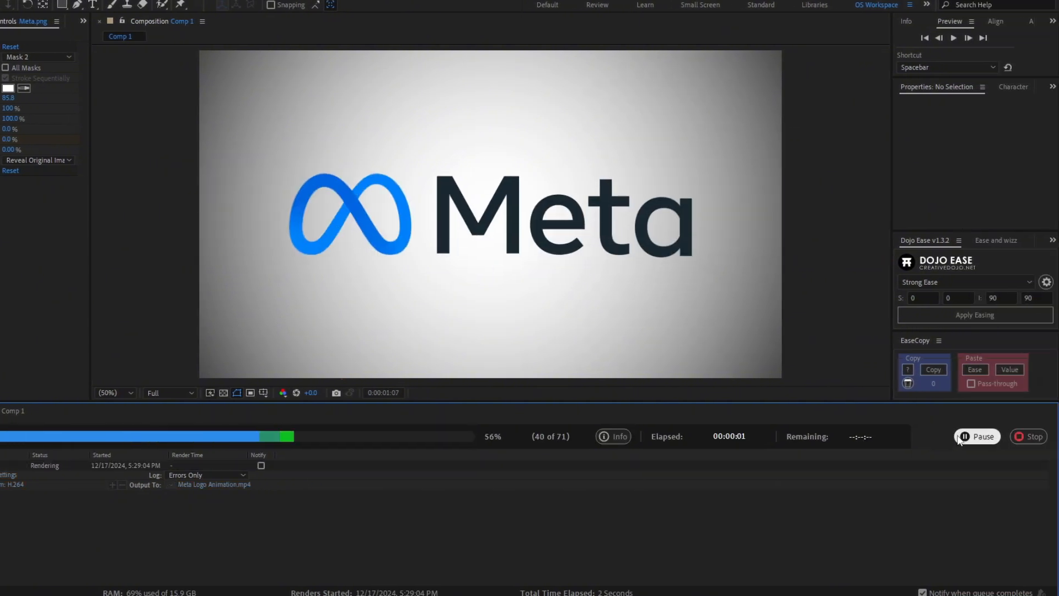